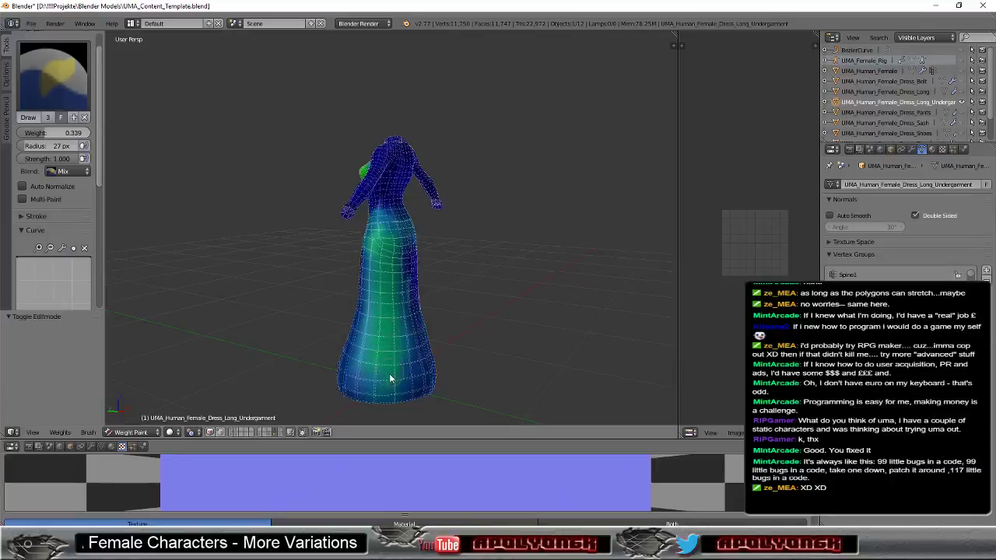
# Paint stronger Spine1 weights down the left side and front of the dress skirt.
pyautogui.moveTo(391, 351); pyautogui.dragTo(388, 266)
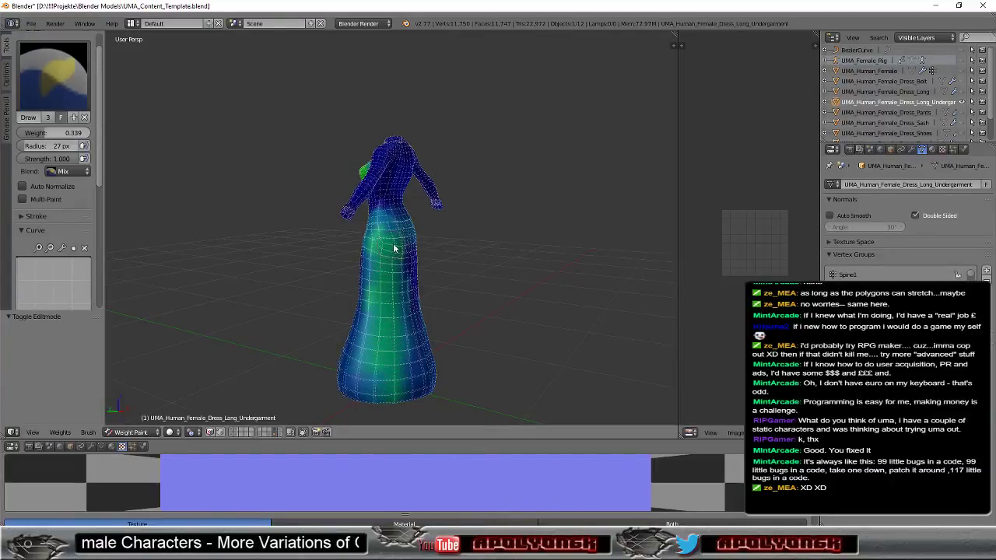
pyautogui.moveTo(394, 247); pyautogui.dragTo(374, 276, button='middle')
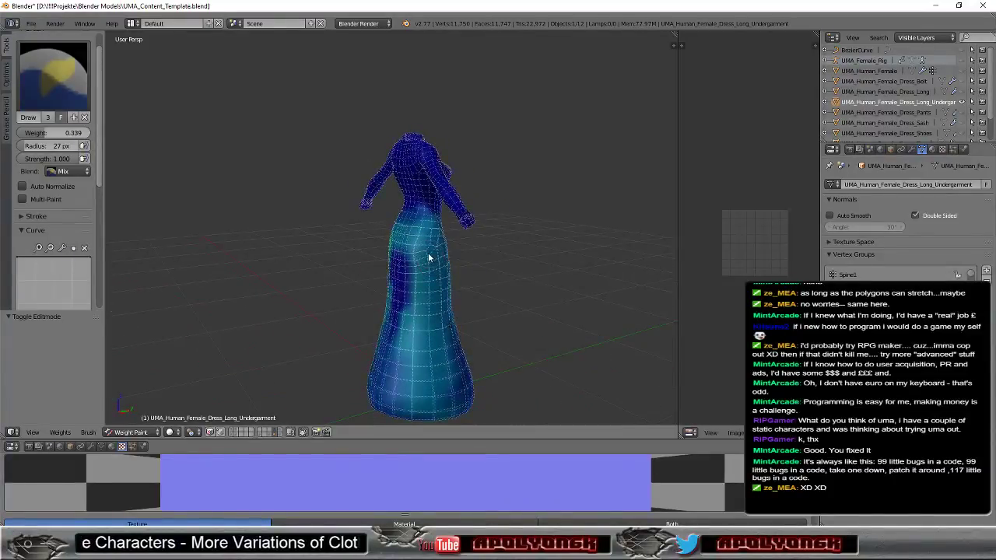
pyautogui.moveTo(428, 257); pyautogui.dragTo(432, 408)
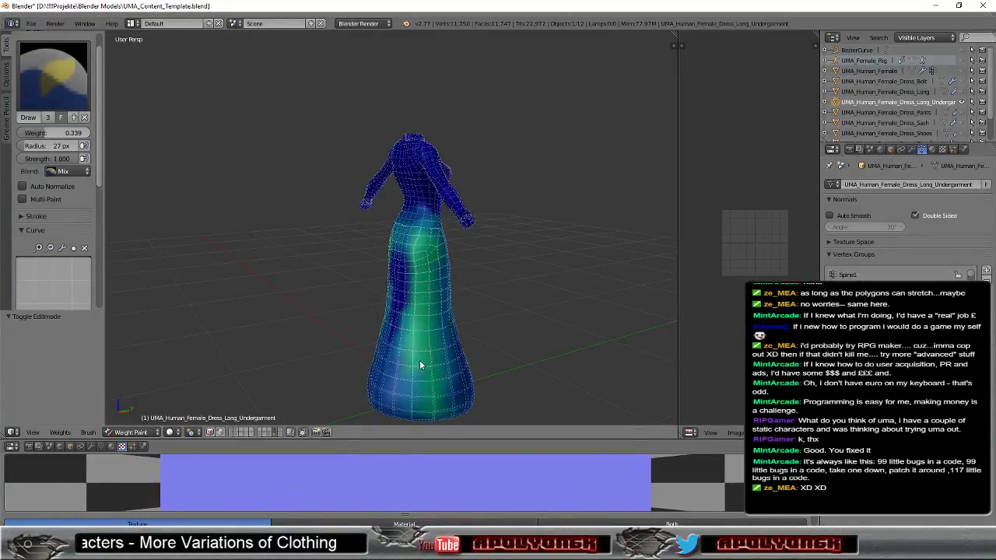
pyautogui.moveTo(420, 364)
pyautogui.mouseDown(button='middle')
pyautogui.moveTo(537, 320)
pyautogui.moveTo(345, 228)
pyautogui.moveTo(269, 248)
pyautogui.moveTo(304, 326)
pyautogui.moveTo(283, 364)
pyautogui.moveTo(291, 355)
pyautogui.moveTo(204, 354)
pyautogui.moveTo(656, 326)
pyautogui.moveTo(239, 331)
pyautogui.mouseUp(button='middle')
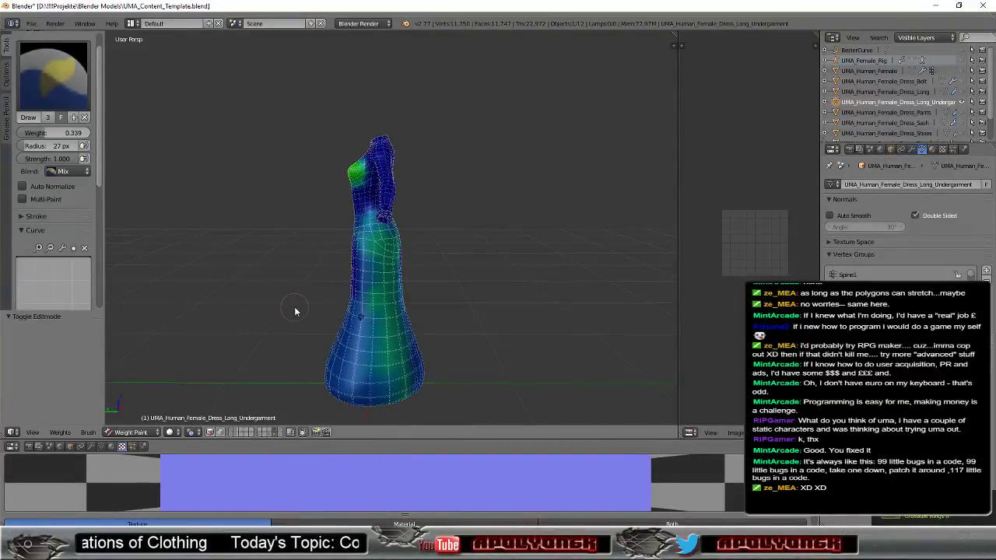
# Select UMA_Female_Rig together with the long dress and bring up the File menu.
pyautogui.click(856, 61)
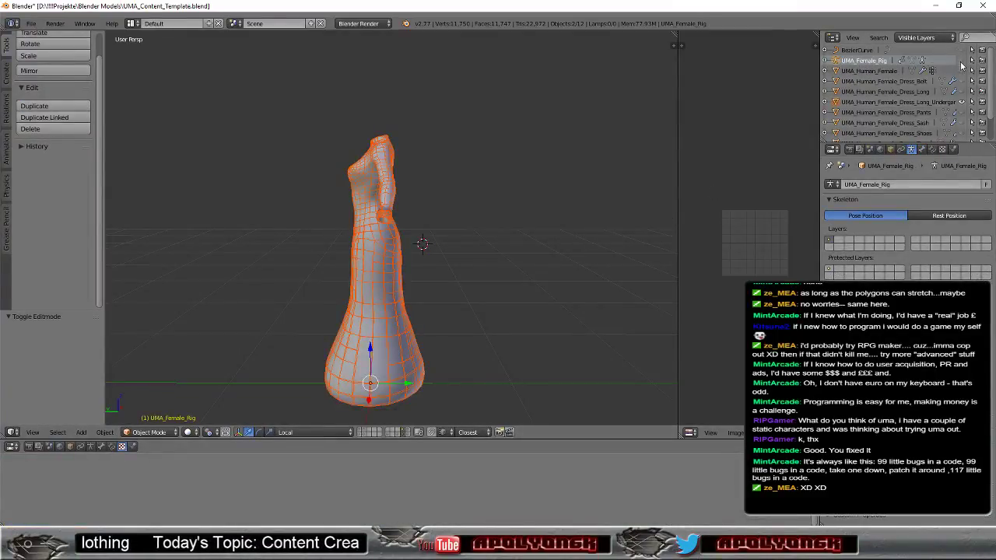
pyautogui.click(962, 62)
pyautogui.moveTo(464, 265)
pyautogui.mouseDown(button='middle')
pyautogui.moveTo(595, 223)
pyautogui.moveTo(554, 218)
pyautogui.moveTo(498, 237)
pyautogui.moveTo(493, 259)
pyautogui.moveTo(348, 289)
pyautogui.moveTo(415, 296)
pyautogui.moveTo(494, 263)
pyautogui.moveTo(482, 256)
pyautogui.mouseUp(button='middle')
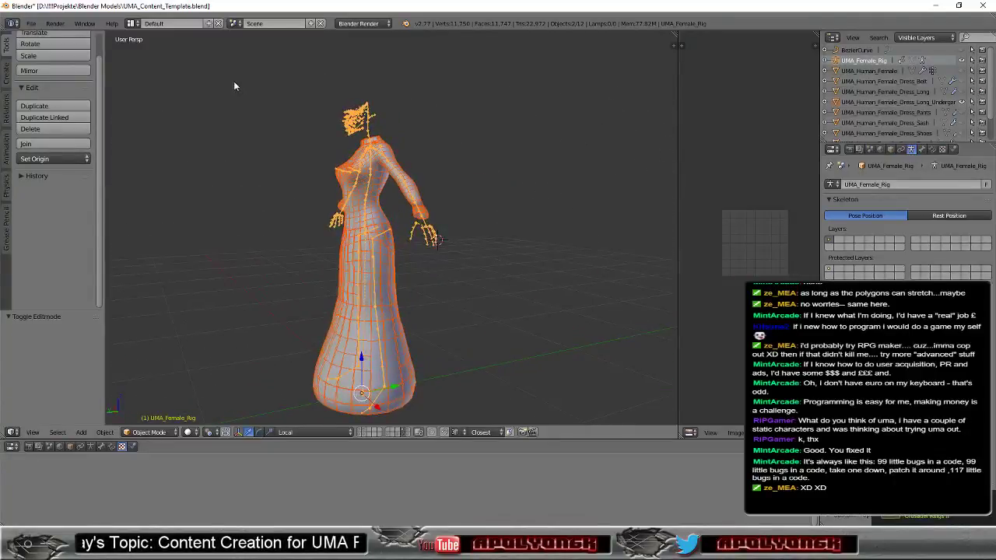
pyautogui.click(31, 23)
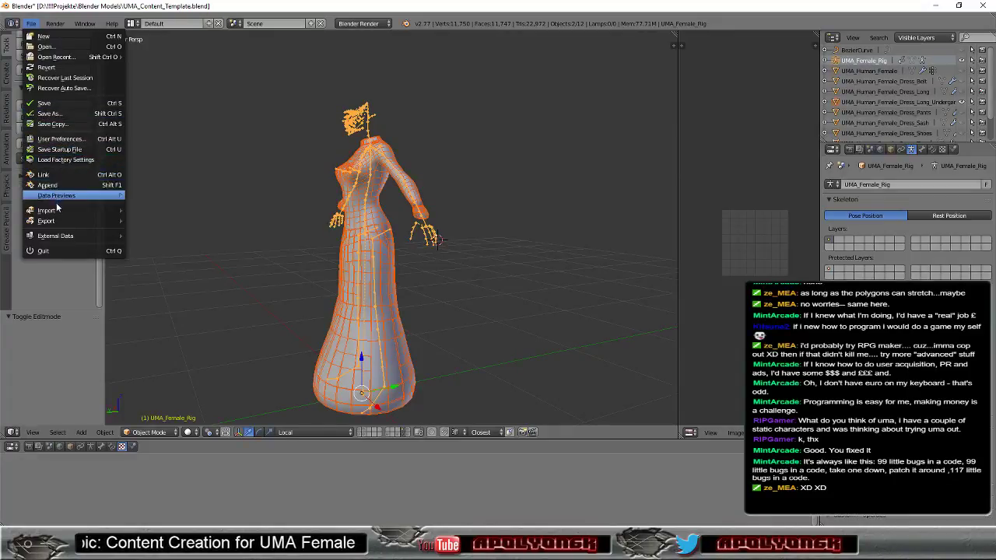
pyautogui.moveTo(47, 221)
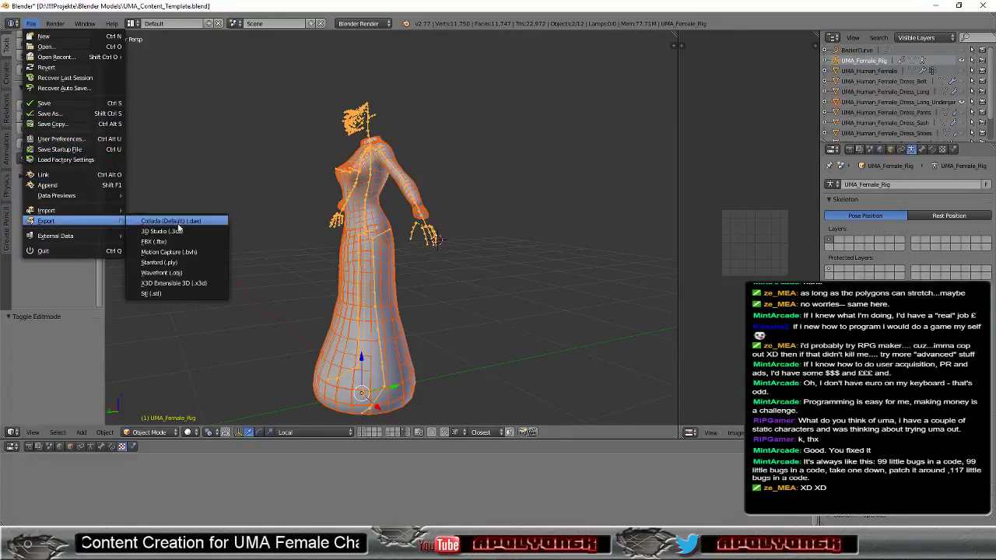
# Export the selection as UMA_Female_Dress_Long_Undergarment.fbx and switch to Unity.
pyautogui.click(155, 242)
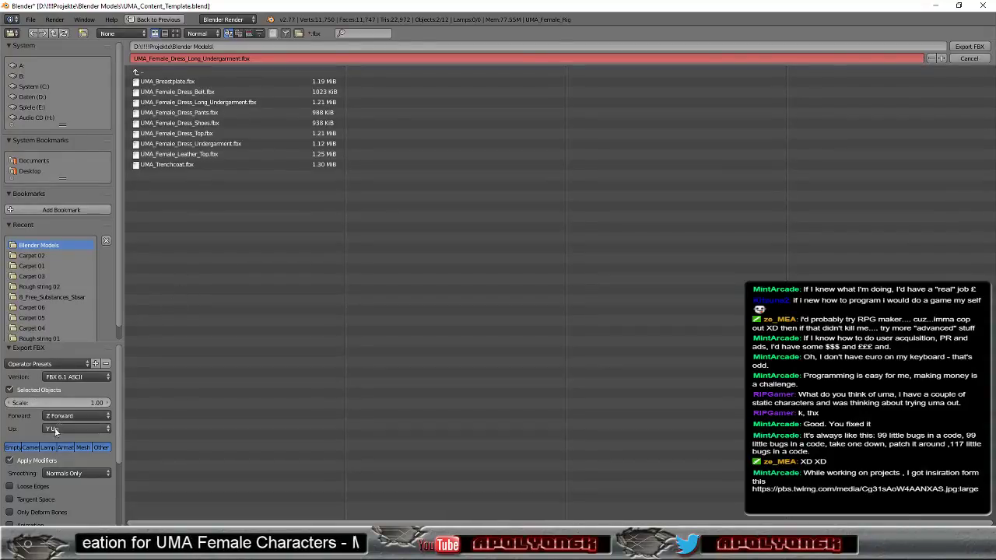
pyautogui.click(964, 46)
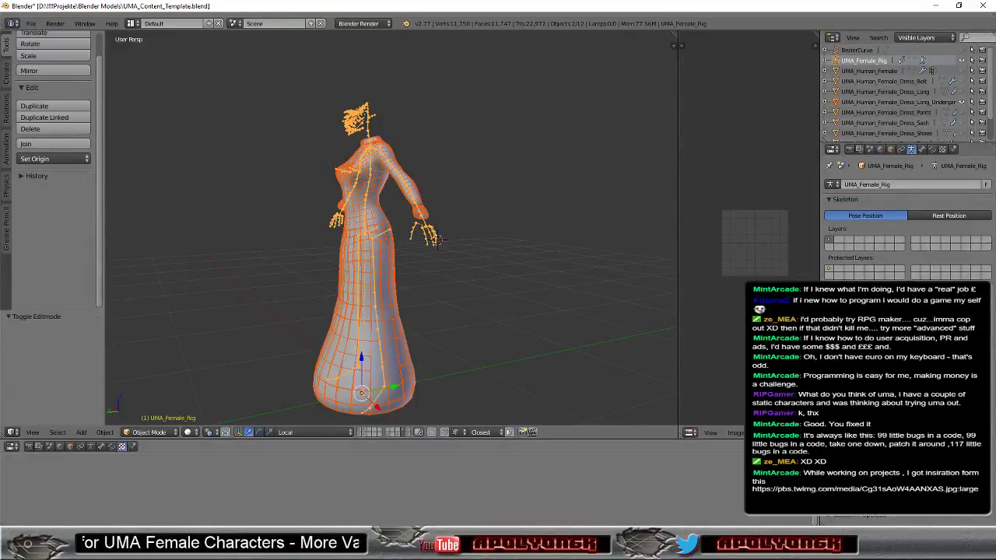
pyautogui.hotkey('alt', 'Tab')
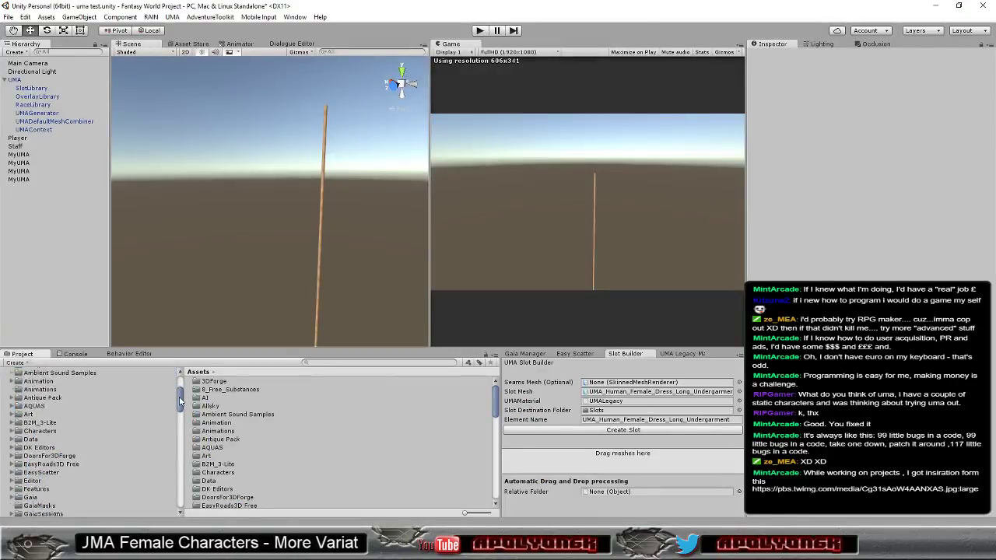
# Delete the old UMA_Female_Dress_Long_Undergarment fbx from the Models/UMA/FemaleDress/LongUndergarment folder.
pyautogui.scroll(-5, 177, 419)
pyautogui.scroll(-3, 177, 419)
pyautogui.scroll(-3, 174, 424)
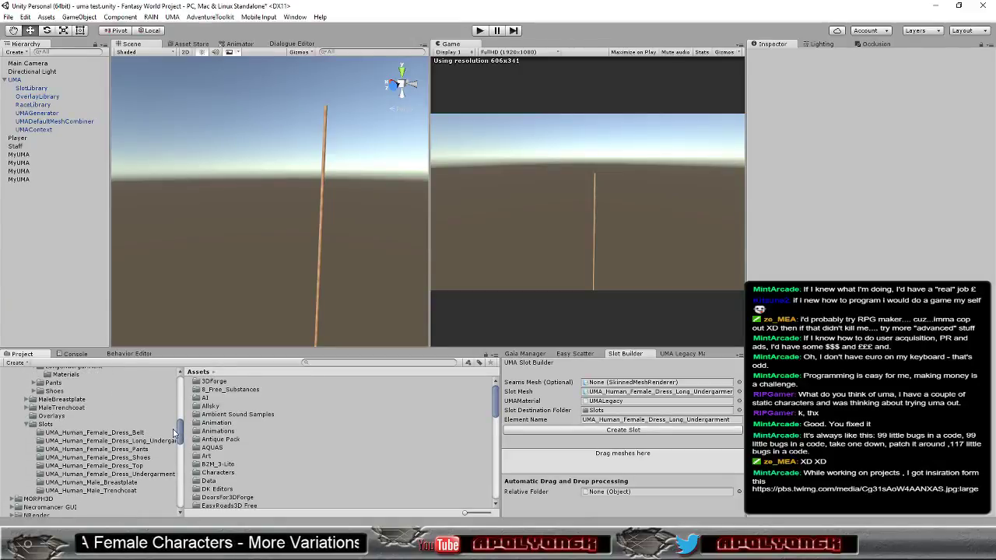
pyautogui.scroll(-2, 172, 429)
pyautogui.scroll(2, 173, 428)
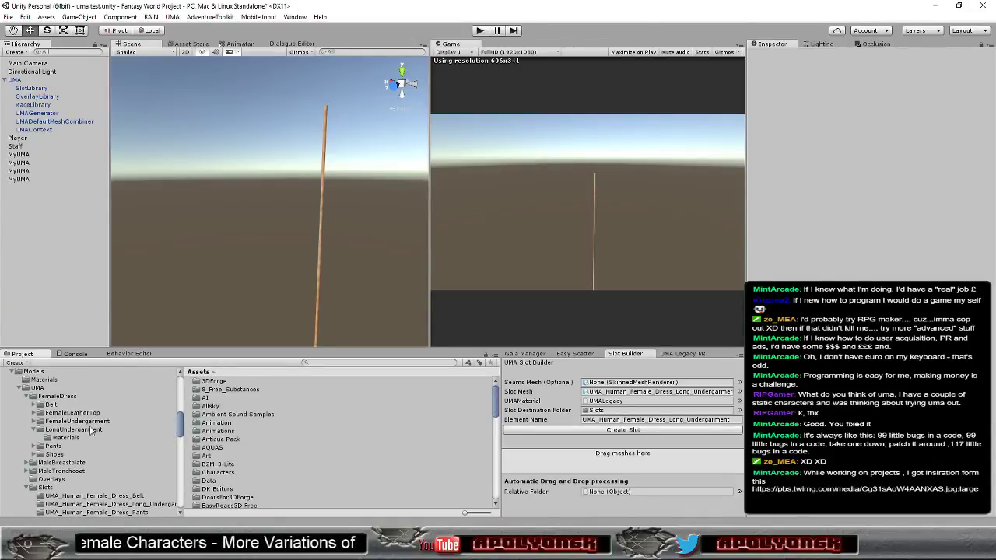
pyautogui.click(74, 430)
pyautogui.click(264, 390)
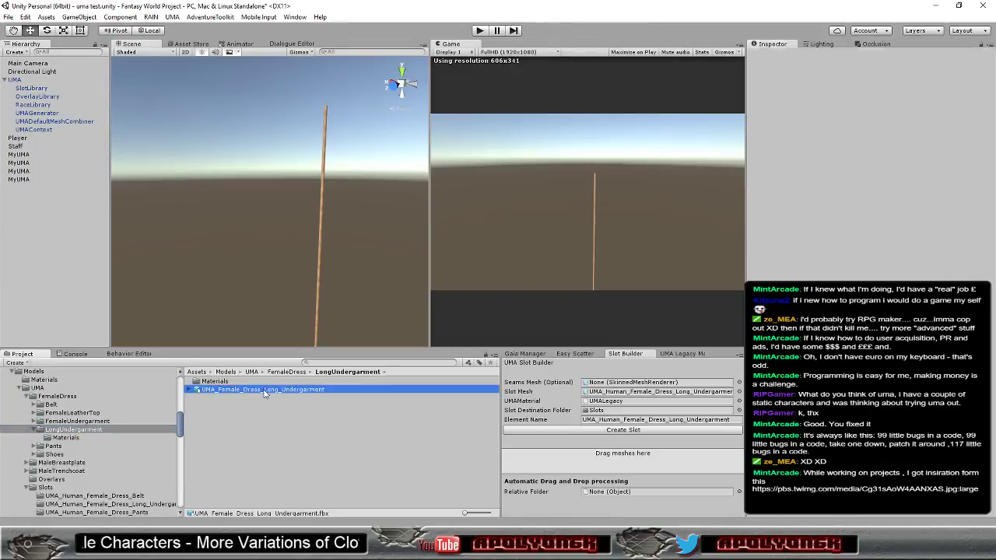
pyautogui.press('Delete')
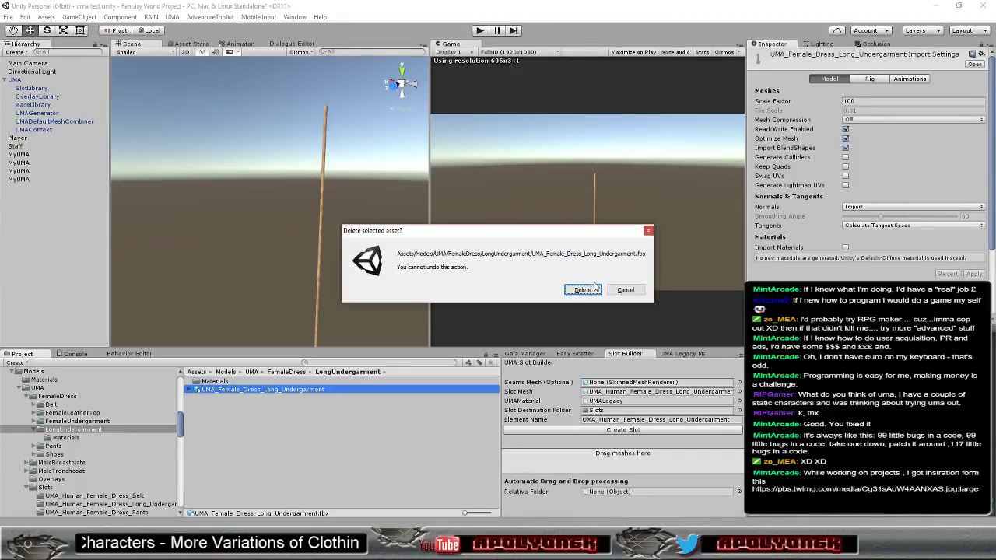
pyautogui.click(583, 290)
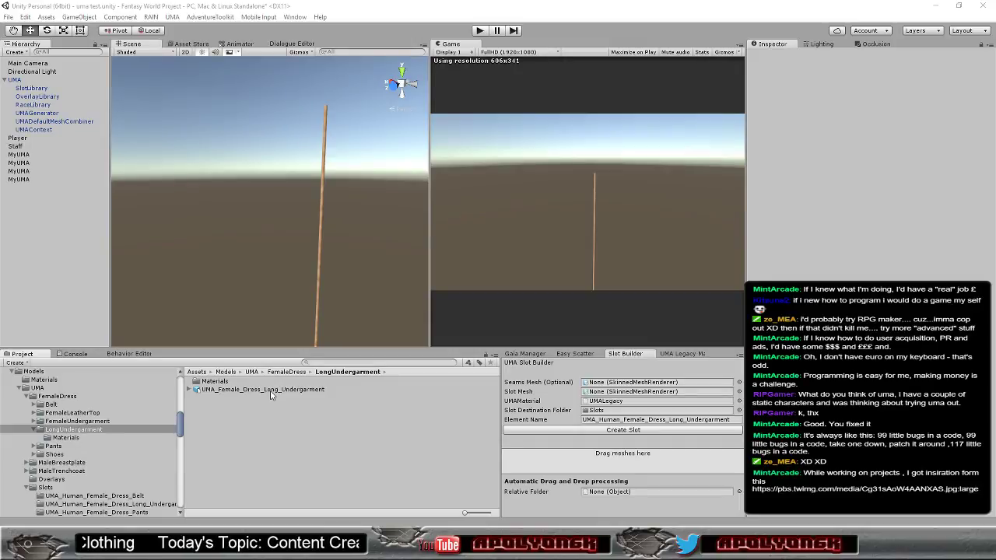
# Set the undergarment fbx's Scale Factor to 100 with materials import off, and apply.
pyautogui.click(270, 391)
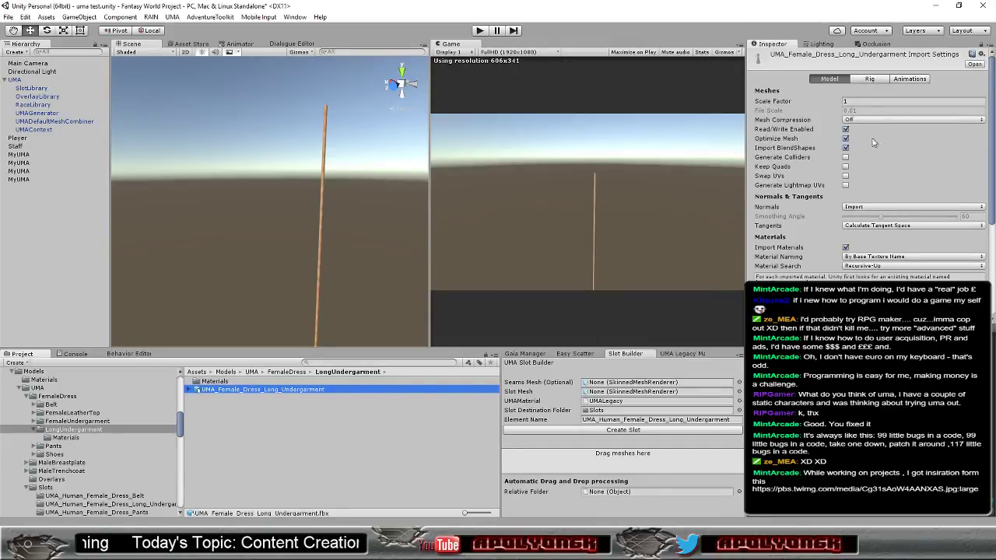
pyautogui.click(871, 100)
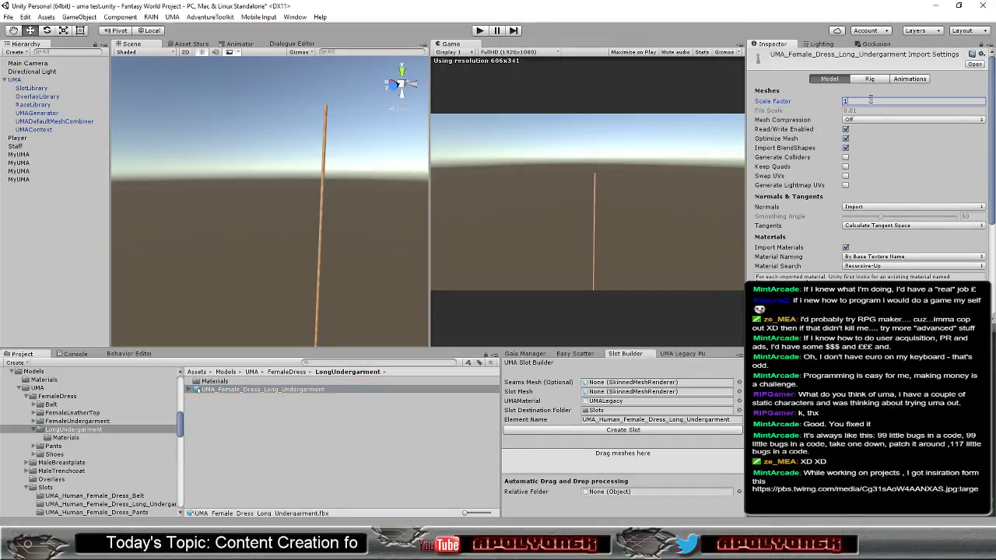
pyautogui.write('00')
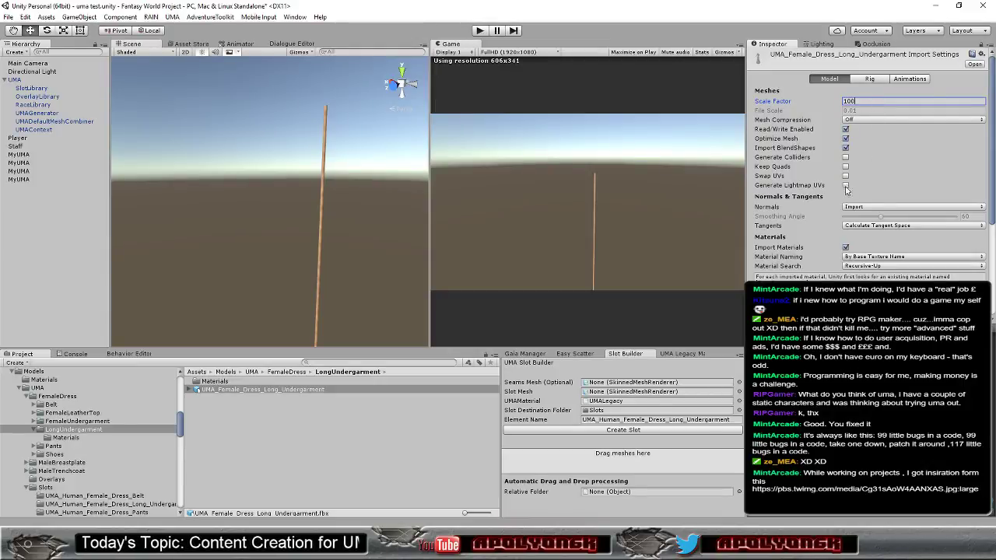
pyautogui.click(845, 248)
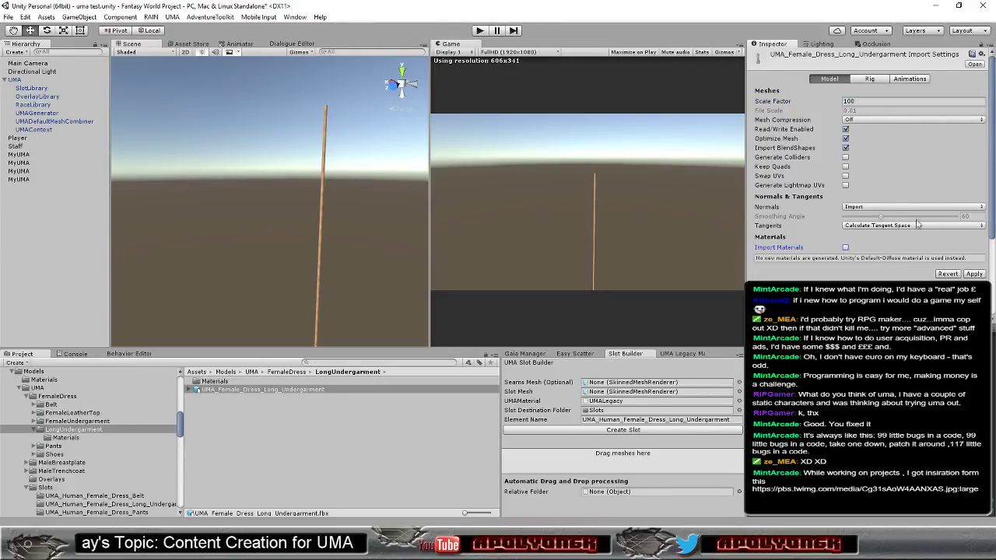
pyautogui.click(973, 274)
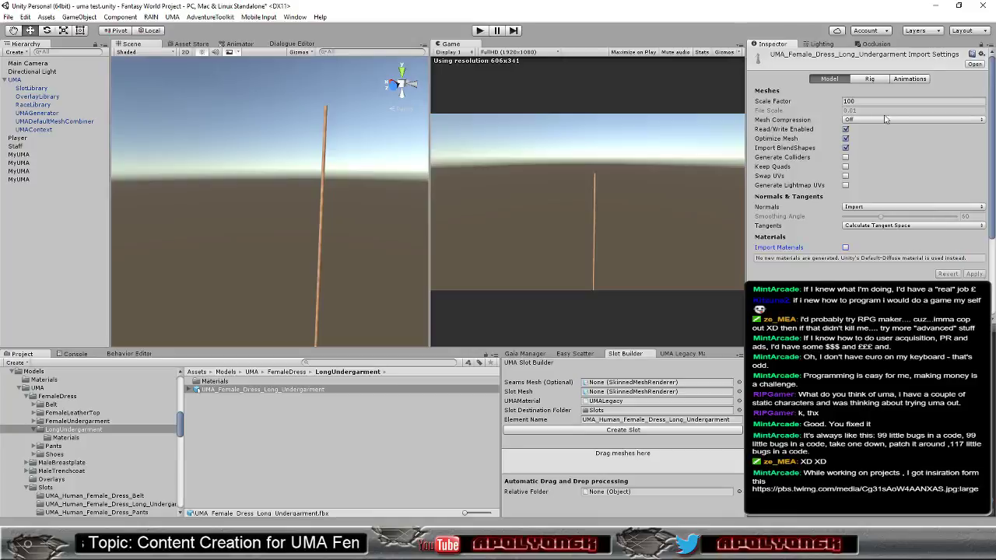
# Set the model's rig Animation Type to Legacy and apply.
pyautogui.click(870, 80)
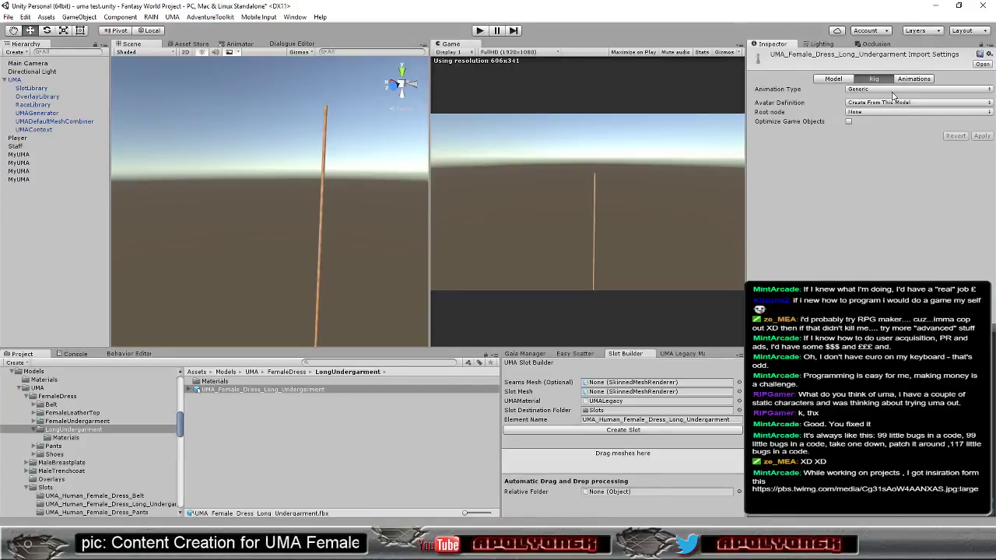
pyautogui.click(893, 91)
pyautogui.click(870, 111)
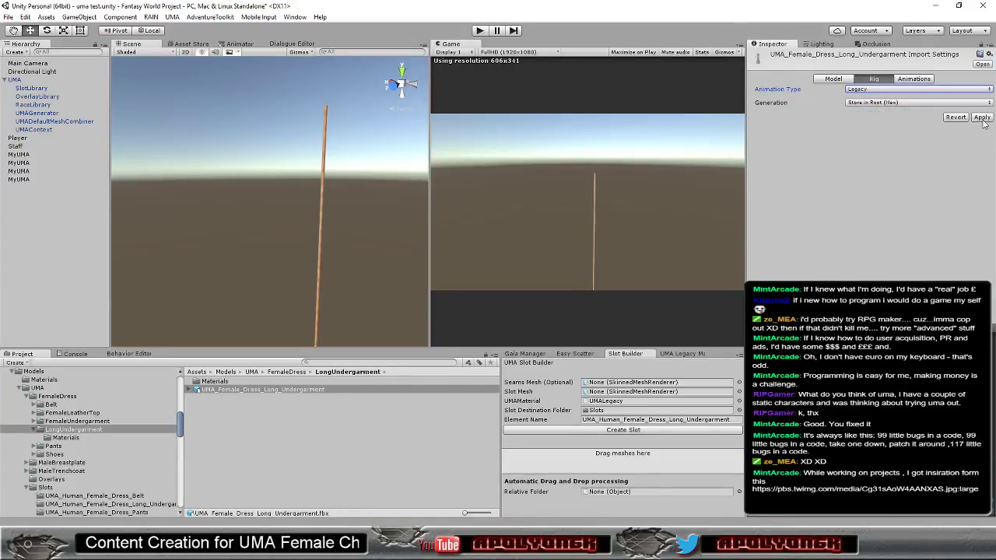
pyautogui.click(982, 118)
# Disable Import Animation for the model and apply.
pyautogui.click(915, 80)
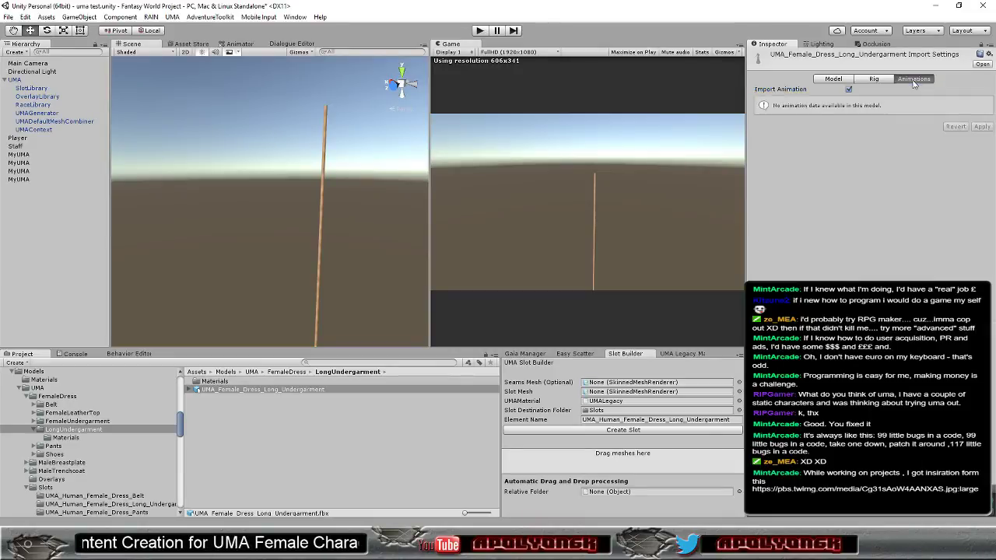
pyautogui.click(849, 89)
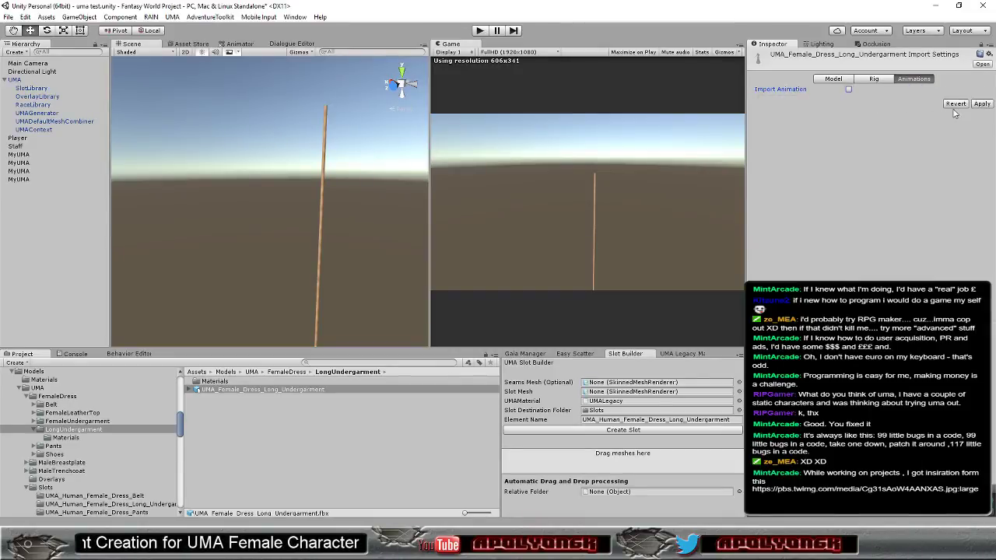
pyautogui.click(982, 104)
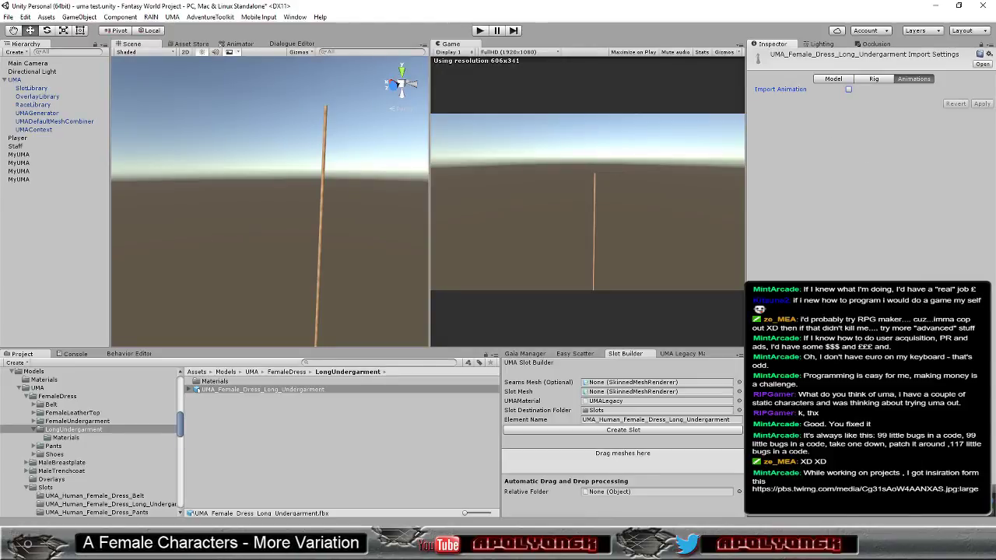
# Open the pbs.twimg.com image link from the chat overlay.
pyautogui.click(865, 488)
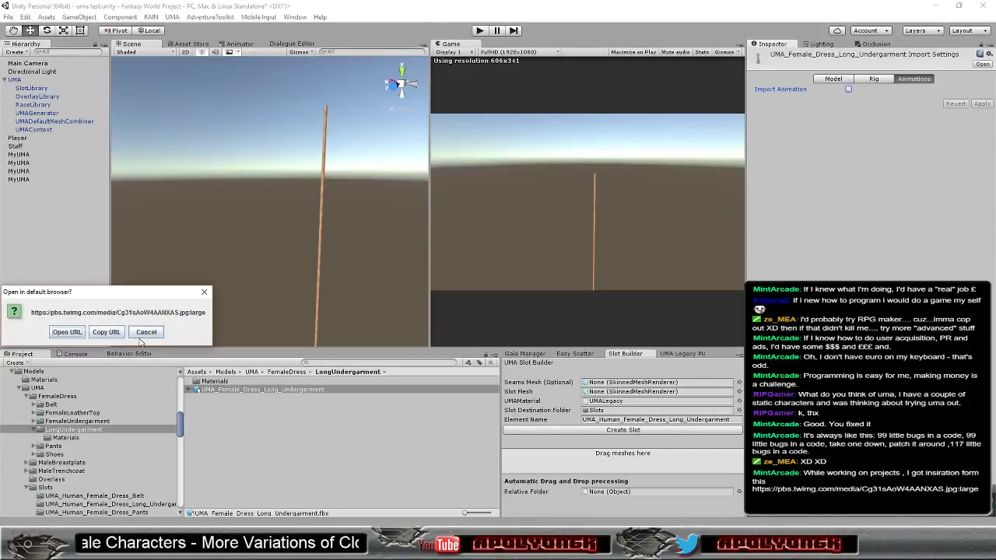
# View the shared image in Chrome, close it to reveal the Satin Pirate Sash Bandana page, return to Blender.
pyautogui.click(67, 331)
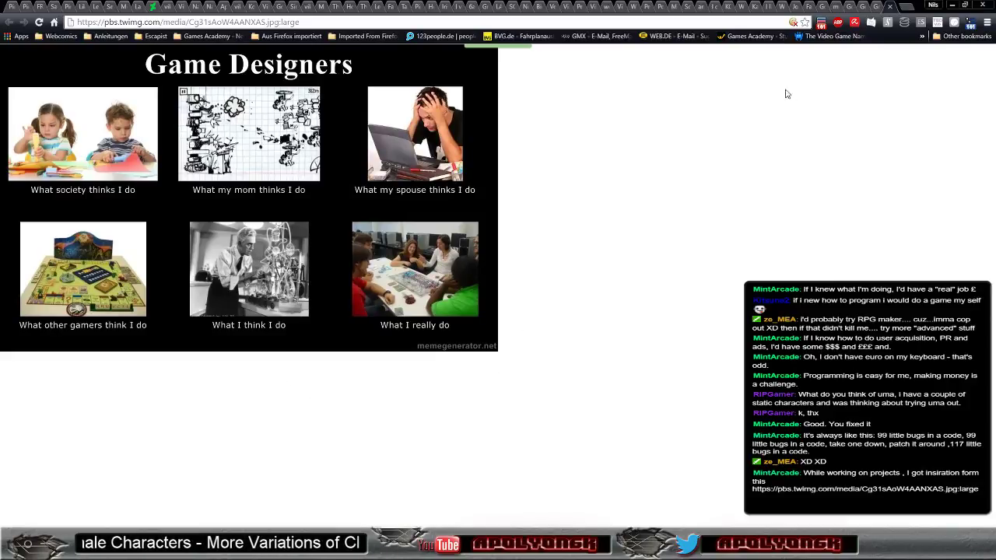
pyautogui.click(891, 7)
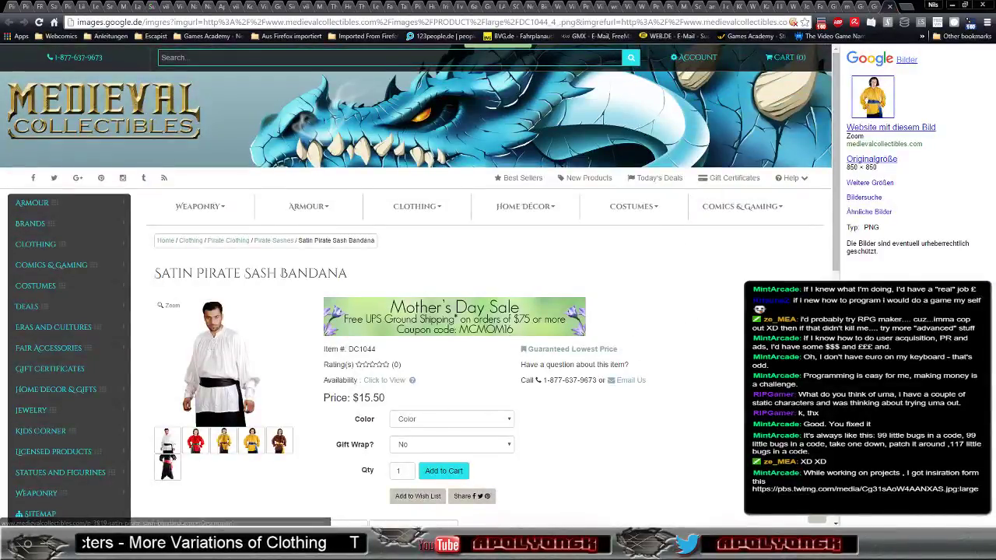
pyautogui.hotkey('alt', 'Tab')
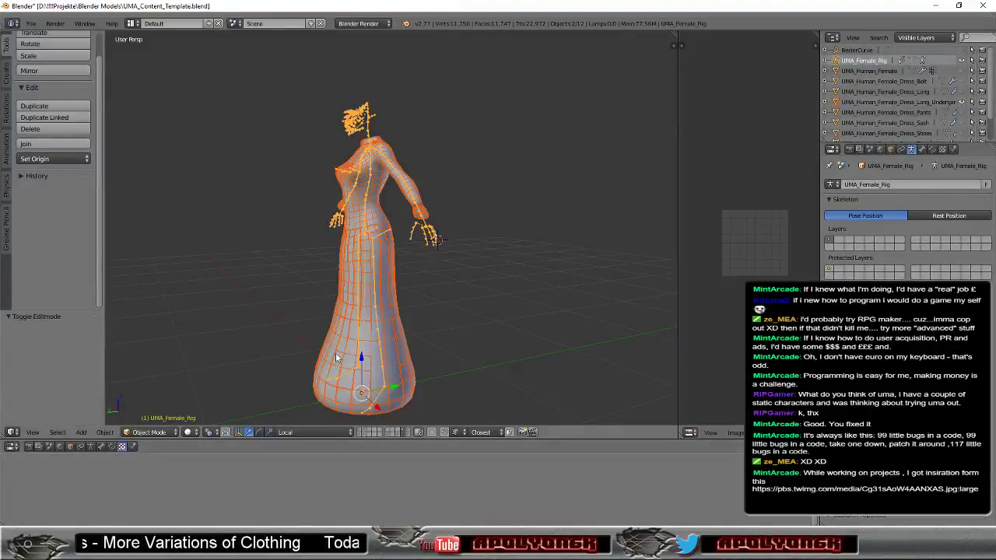
# Return from Blender to the Unity editor's LongUndergarment folder.
pyautogui.hotkey('alt', 'Tab')
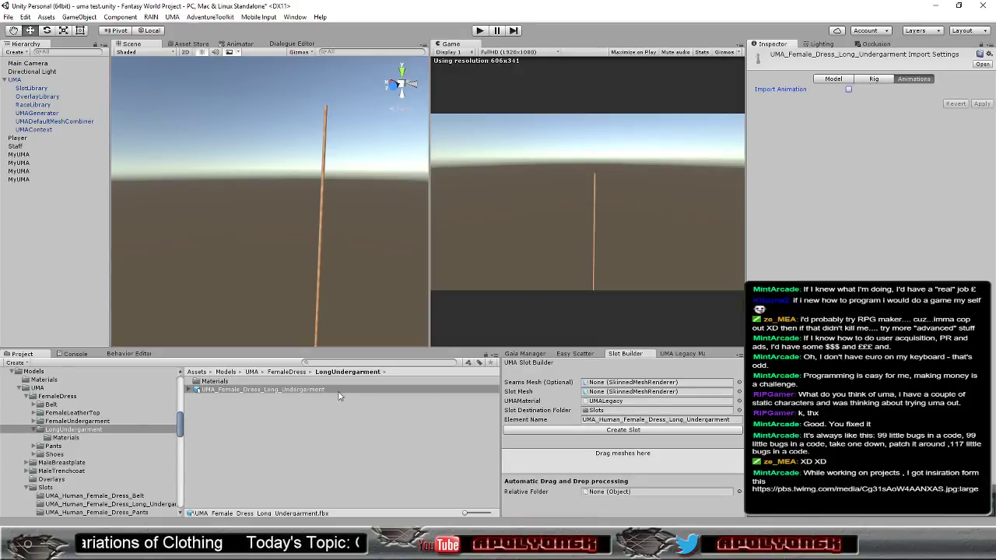
# Create the UMA_Human_Female_Dress_Long_Undergarment slot from the dress mesh and open its Slots folder.
pyautogui.moveTo(276, 395); pyautogui.dragTo(599, 462)
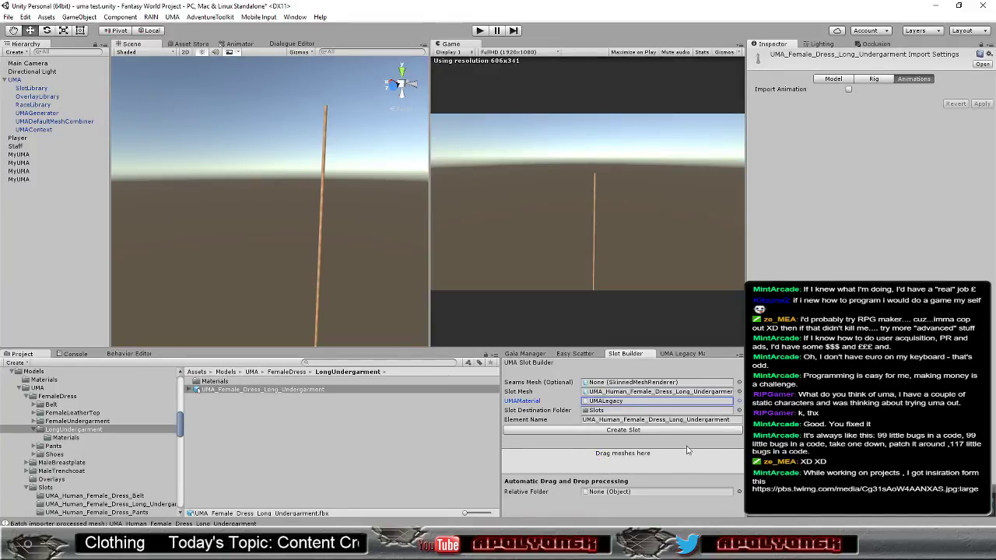
pyautogui.click(623, 430)
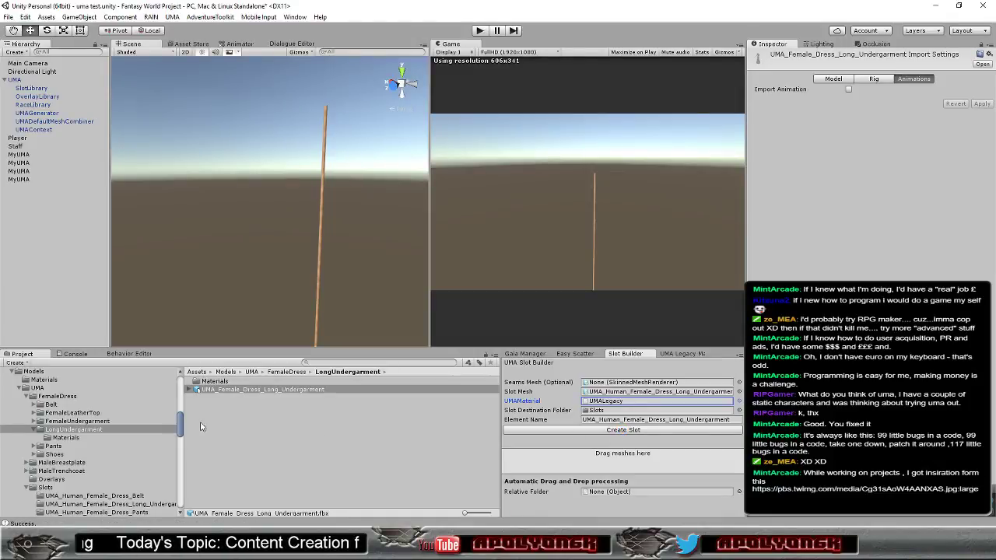
pyautogui.click(148, 505)
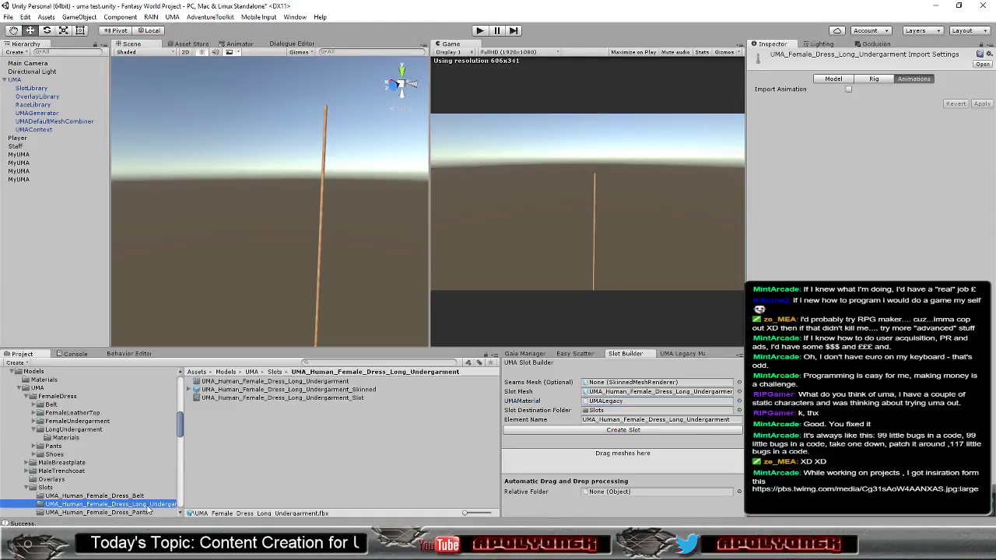
# Find UMA_Human_Female_Dress_Long_Undergarment_Slot in the SlotLibrary's slot list in the Inspector.
pyautogui.click(33, 89)
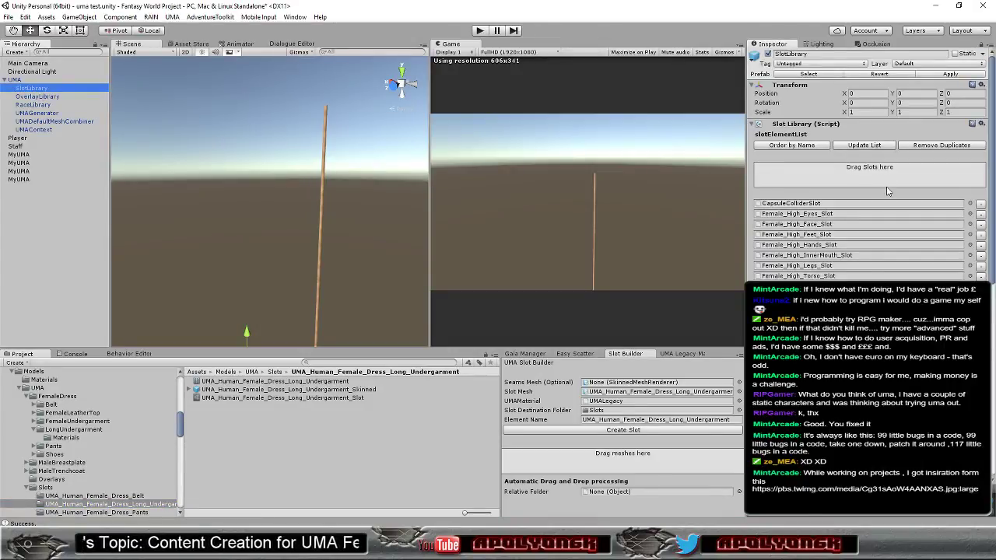
pyautogui.scroll(-5, 883, 186)
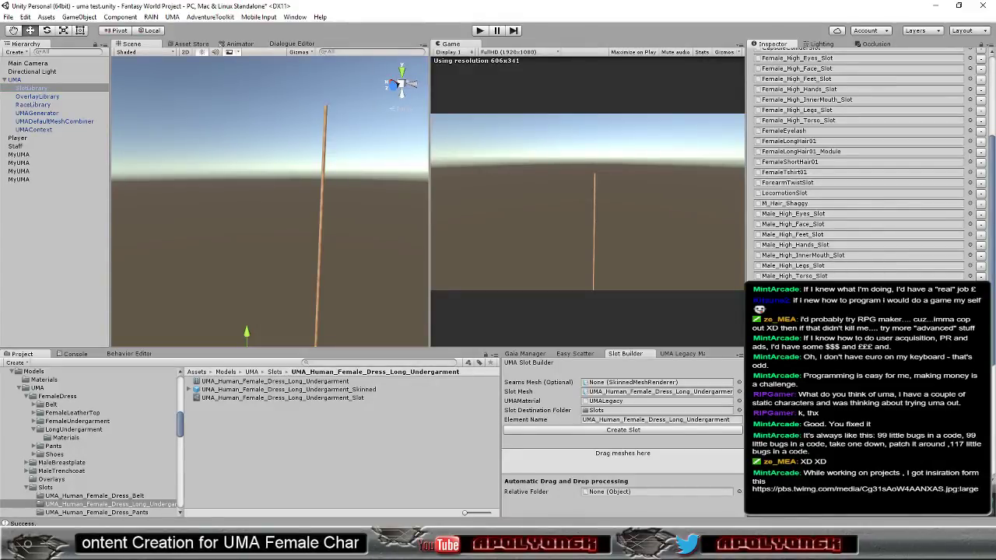
pyautogui.scroll(1, 864, 156)
pyautogui.scroll(4, 863, 155)
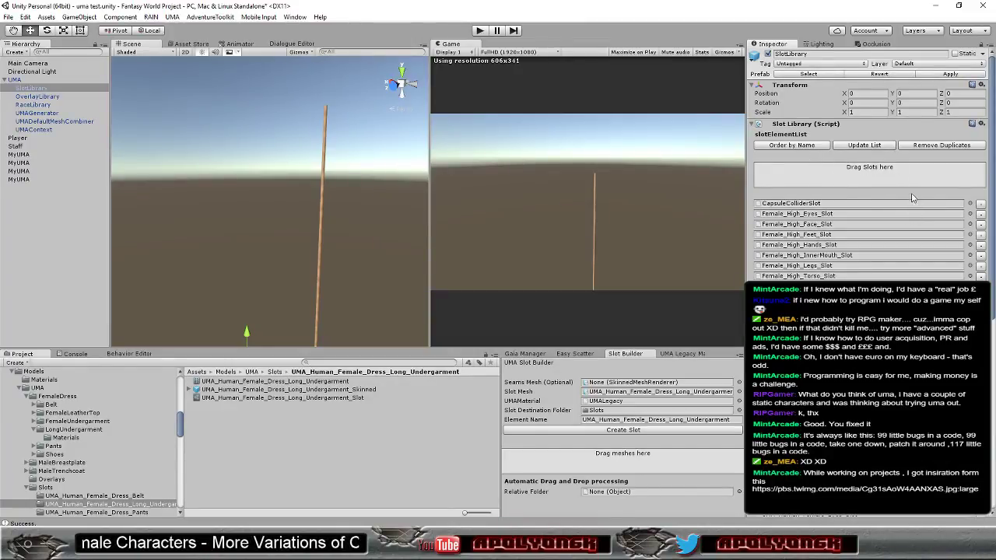
pyautogui.scroll(-10, 913, 198)
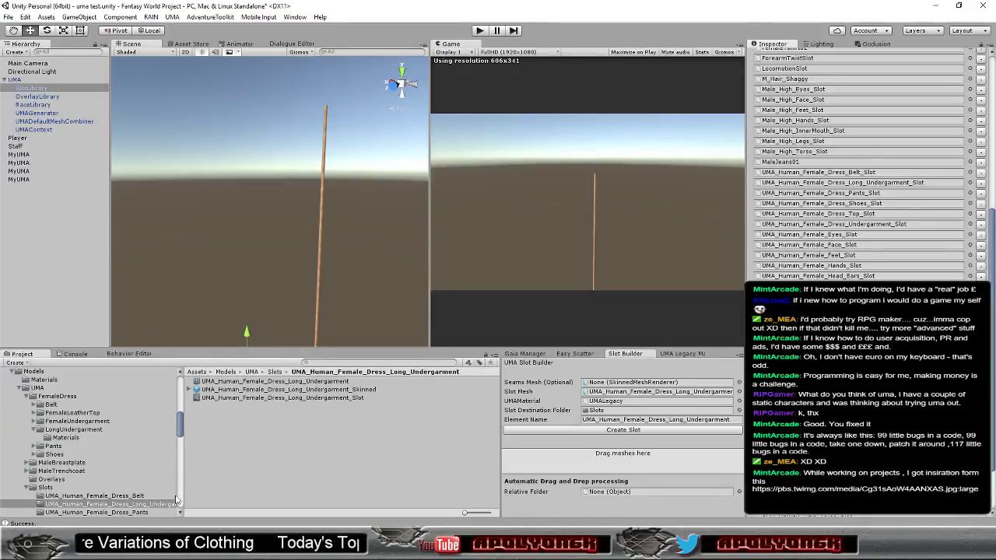
# Enter Play mode and enable Outfit State on the Player in UMA Maker.
pyautogui.click(479, 30)
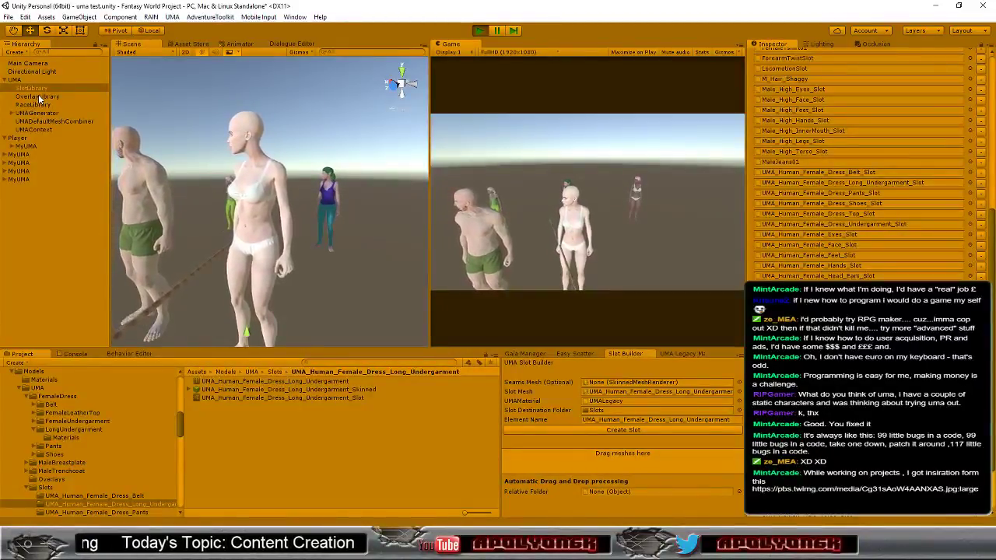
pyautogui.click(19, 137)
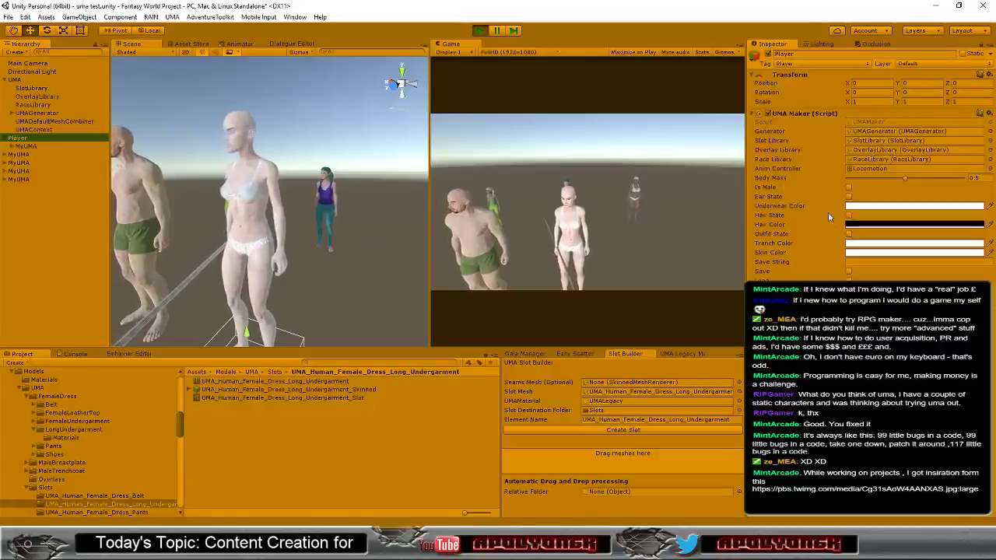
pyautogui.click(848, 234)
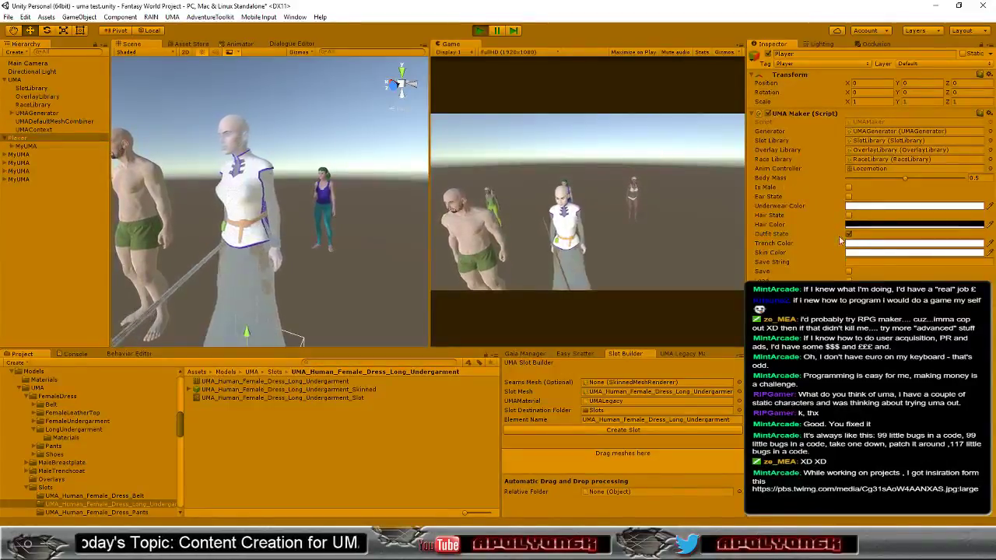
# Orbit and zoom the Scene view around the long undergarment dress, including views from below.
pyautogui.moveTo(357, 261); pyautogui.dragTo(320, 257, button='middle')
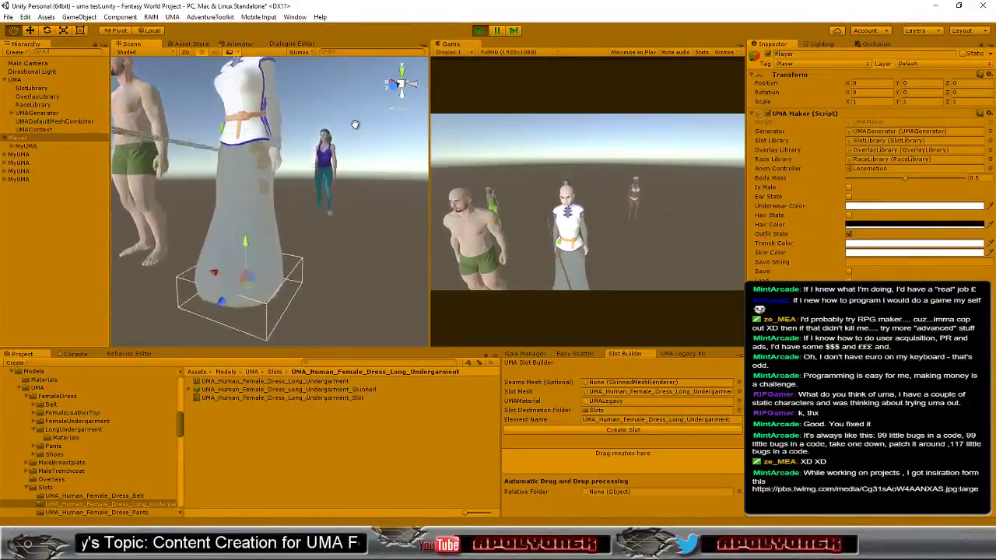
pyautogui.moveTo(332, 248)
pyautogui.mouseDown(button='right')
pyautogui.moveTo(74, 227)
pyautogui.moveTo(117, 65)
pyautogui.moveTo(81, 35)
pyautogui.moveTo(172, 317)
pyautogui.moveTo(150, 108)
pyautogui.mouseUp(button='right')
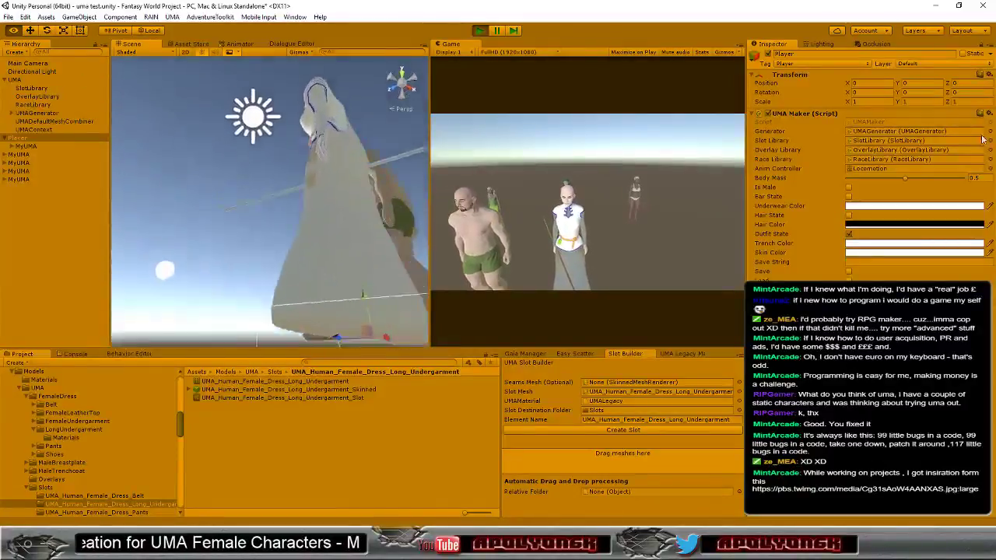
pyautogui.moveTo(150, 109)
pyautogui.mouseDown(button='right')
pyautogui.moveTo(940, 225)
pyautogui.moveTo(893, 259)
pyautogui.moveTo(831, 277)
pyautogui.moveTo(292, 274)
pyautogui.moveTo(192, 105)
pyautogui.moveTo(351, 232)
pyautogui.moveTo(219, 45)
pyautogui.moveTo(381, 35)
pyautogui.mouseUp(button='right')
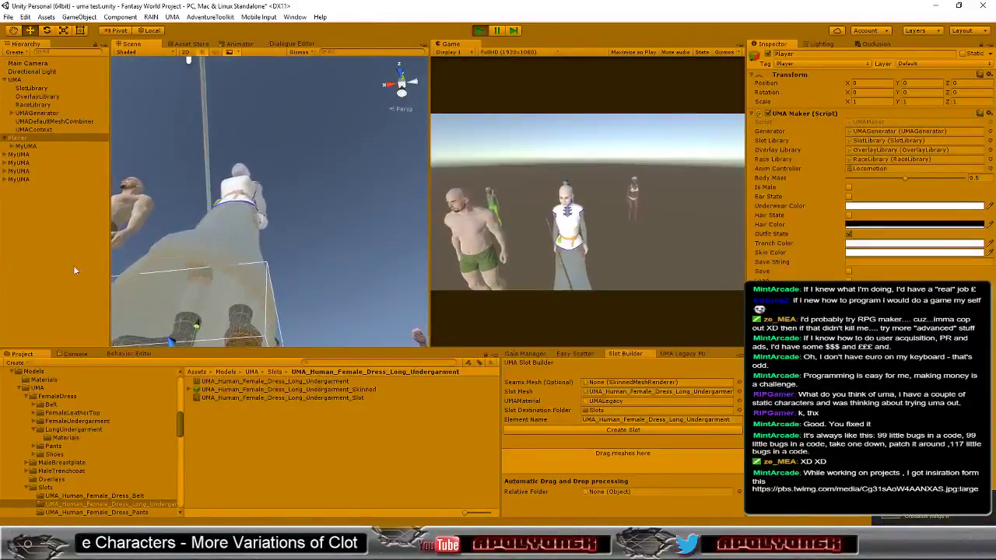
pyautogui.moveTo(237, 272)
pyautogui.mouseDown(button='right')
pyautogui.moveTo(420, 233)
pyautogui.moveTo(337, 233)
pyautogui.moveTo(459, 172)
pyautogui.moveTo(592, 241)
pyautogui.moveTo(632, 320)
pyautogui.moveTo(502, 324)
pyautogui.moveTo(435, 311)
pyautogui.moveTo(637, 437)
pyautogui.moveTo(535, 451)
pyautogui.moveTo(786, 447)
pyautogui.mouseUp(button='right')
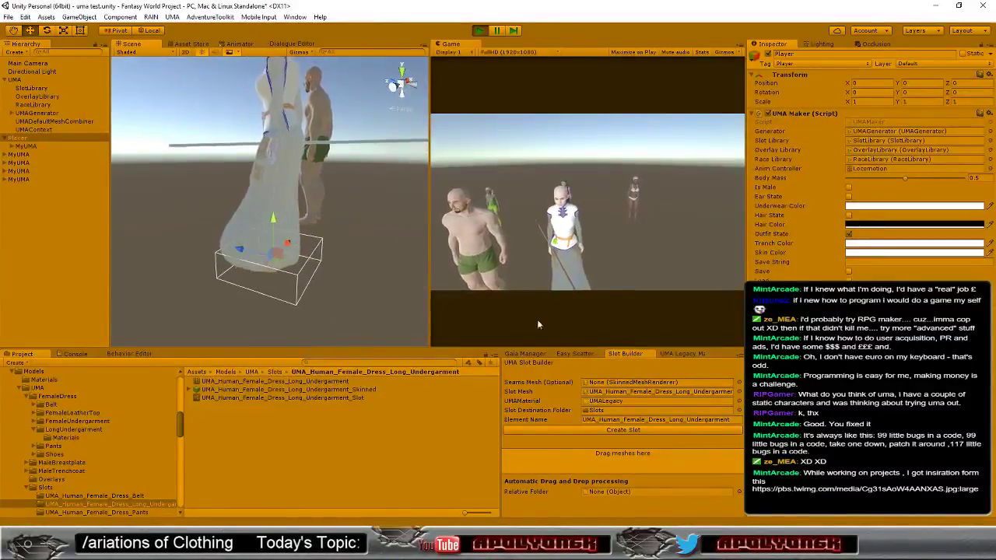
pyautogui.scroll(2, 379, 282)
pyautogui.scroll(3, 379, 282)
pyautogui.scroll(-3, 376, 284)
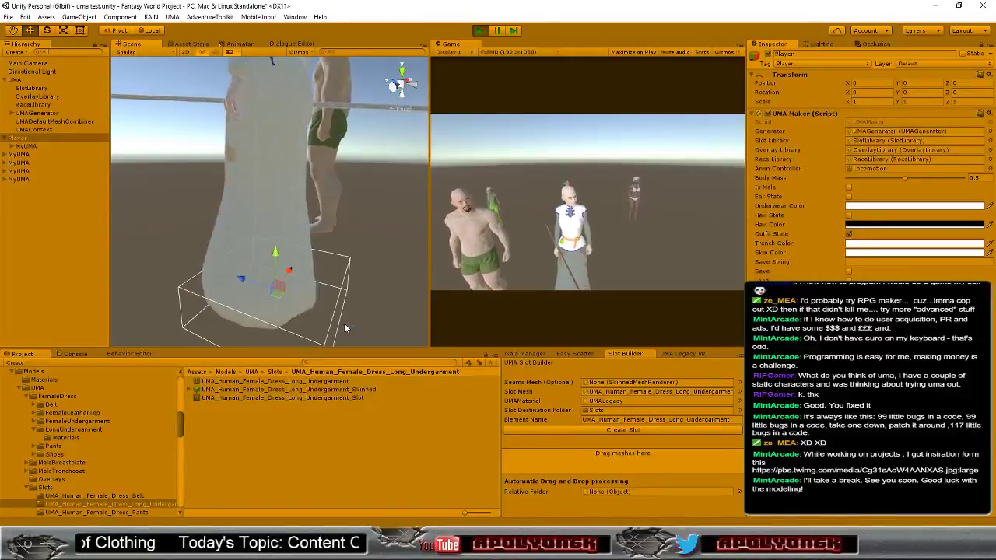
pyautogui.moveTo(345, 328)
pyautogui.keyDown('alt'); pyautogui.mouseDown()
pyautogui.moveTo(157, 144)
pyautogui.moveTo(185, 193)
pyautogui.moveTo(354, 241)
pyautogui.mouseUp(); pyautogui.keyUp('alt')
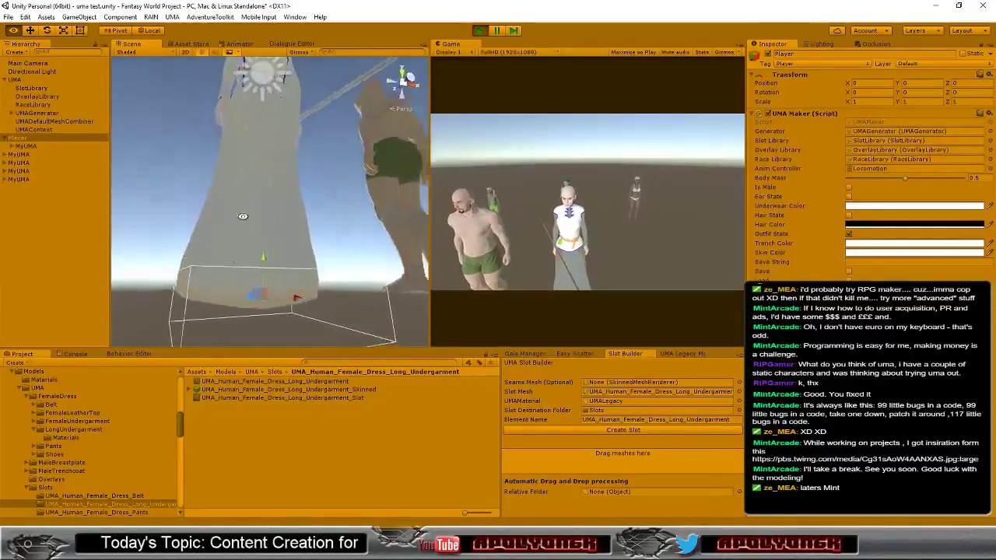
pyautogui.moveTo(409, 264)
pyautogui.keyDown('alt'); pyautogui.mouseDown()
pyautogui.moveTo(530, 96)
pyautogui.moveTo(779, 164)
pyautogui.moveTo(939, 237)
pyautogui.moveTo(931, 259)
pyautogui.mouseUp(); pyautogui.keyUp('alt')
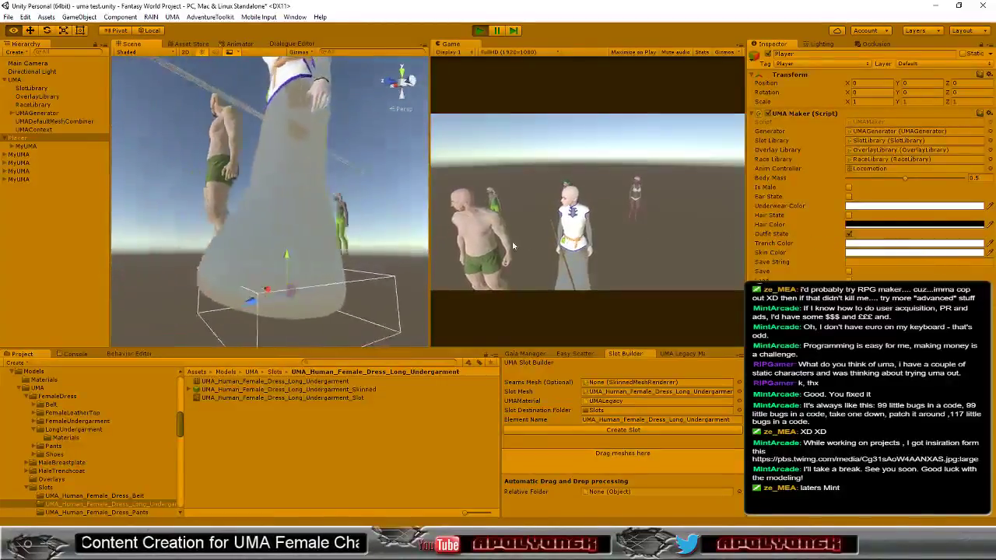
pyautogui.keyDown('alt'); pyautogui.moveTo(513, 245); pyautogui.dragTo(410, 228); pyautogui.keyUp('alt')
pyautogui.moveTo(265, 217)
pyautogui.keyDown('alt'); pyautogui.mouseDown()
pyautogui.moveTo(616, 256)
pyautogui.moveTo(340, 272)
pyautogui.mouseUp(); pyautogui.keyUp('alt')
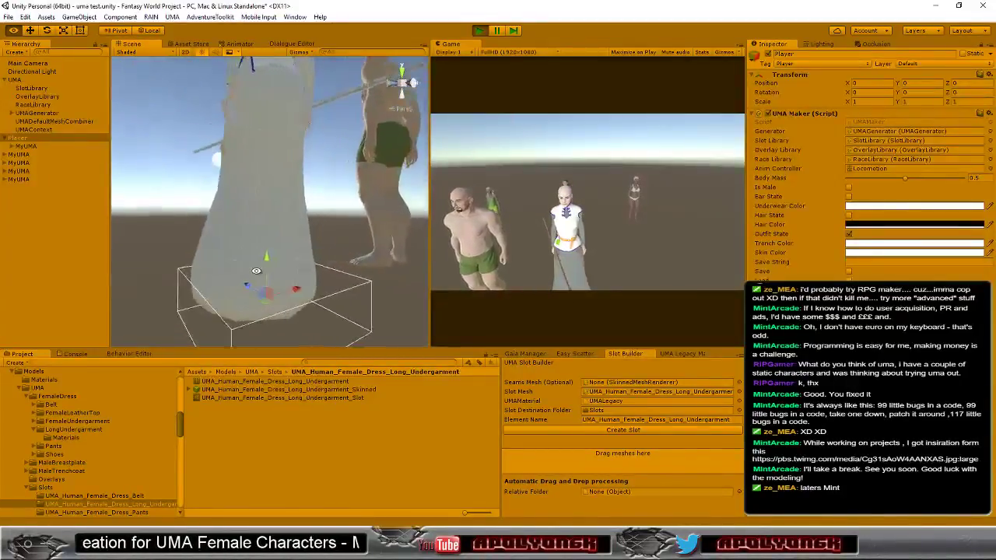
pyautogui.moveTo(236, 263)
pyautogui.keyDown('alt'); pyautogui.mouseDown()
pyautogui.moveTo(620, 227)
pyautogui.moveTo(641, 137)
pyautogui.moveTo(312, 165)
pyautogui.moveTo(644, 72)
pyautogui.mouseUp(); pyautogui.keyUp('alt')
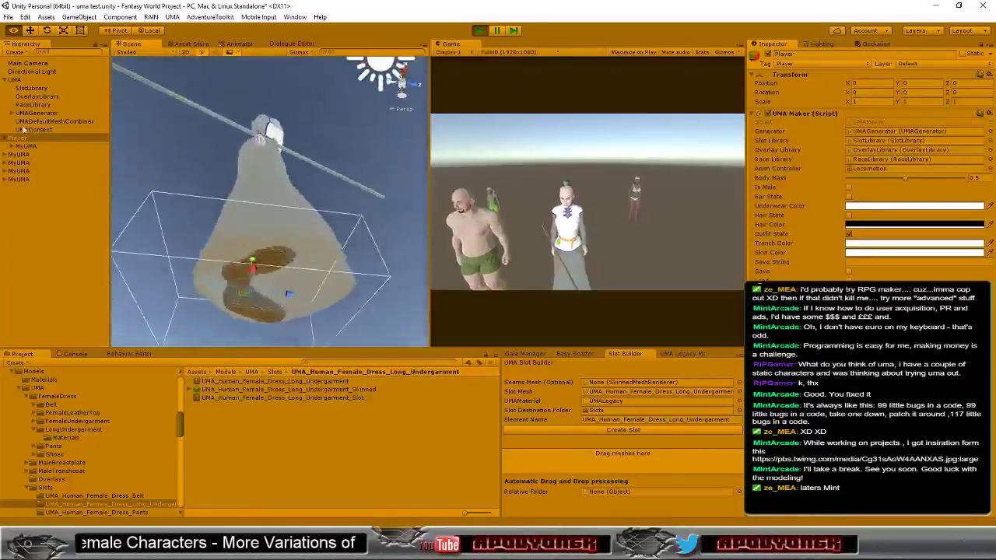
# Orbit and pan around the dress to check it upright, at the hem and from another side.
pyautogui.moveTo(644, 73)
pyautogui.keyDown('alt'); pyautogui.mouseDown()
pyautogui.moveTo(283, 171)
pyautogui.moveTo(27, 343)
pyautogui.moveTo(655, 310)
pyautogui.moveTo(667, 320)
pyautogui.moveTo(304, 305)
pyautogui.mouseUp(); pyautogui.keyUp('alt')
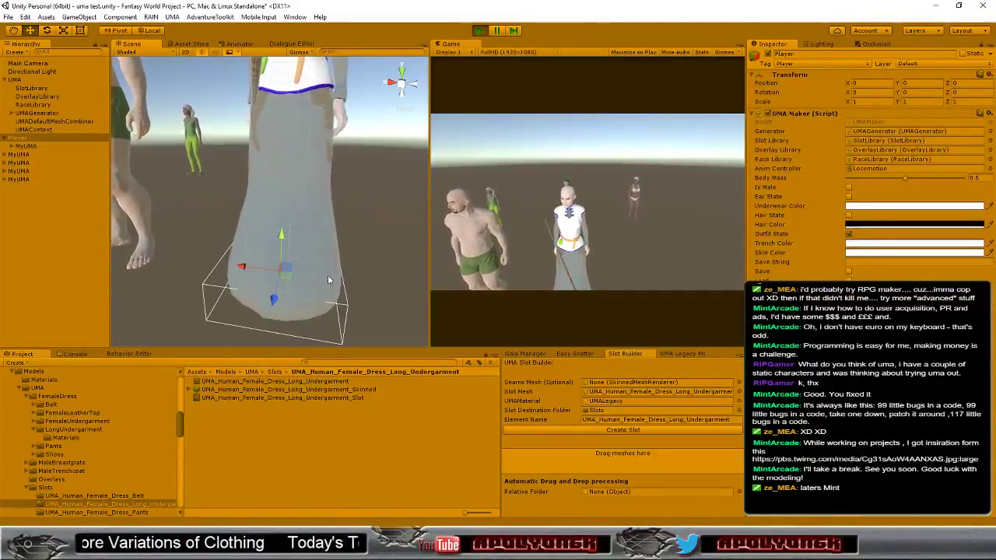
pyautogui.moveTo(367, 232); pyautogui.dragTo(359, 184, button='middle')
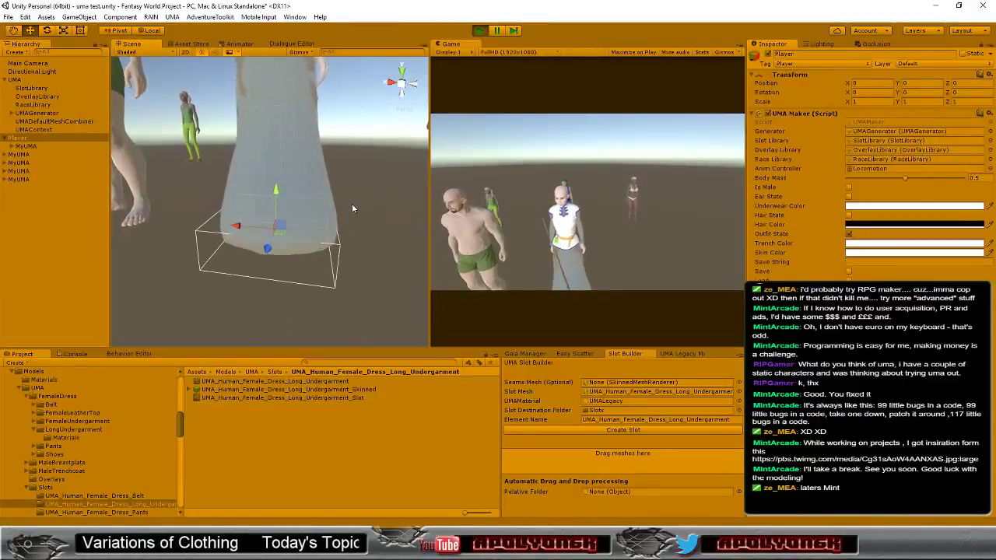
pyautogui.keyDown('alt'); pyautogui.moveTo(351, 203); pyautogui.dragTo(169, 75); pyautogui.keyUp('alt')
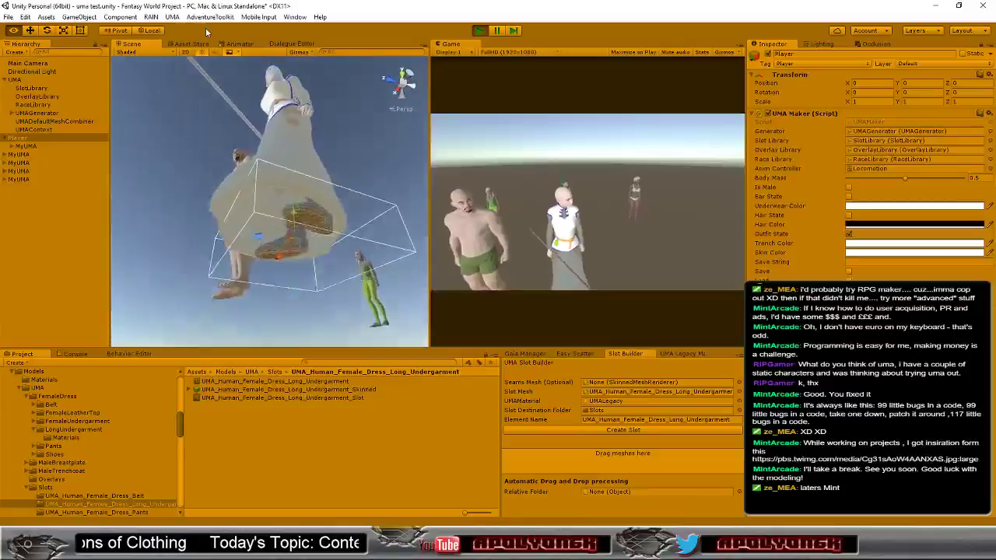
pyautogui.moveTo(170, 76)
pyautogui.keyDown('alt'); pyautogui.mouseDown()
pyautogui.moveTo(548, 132)
pyautogui.moveTo(347, 192)
pyautogui.moveTo(191, 180)
pyautogui.moveTo(325, 236)
pyautogui.mouseUp(); pyautogui.keyUp('alt')
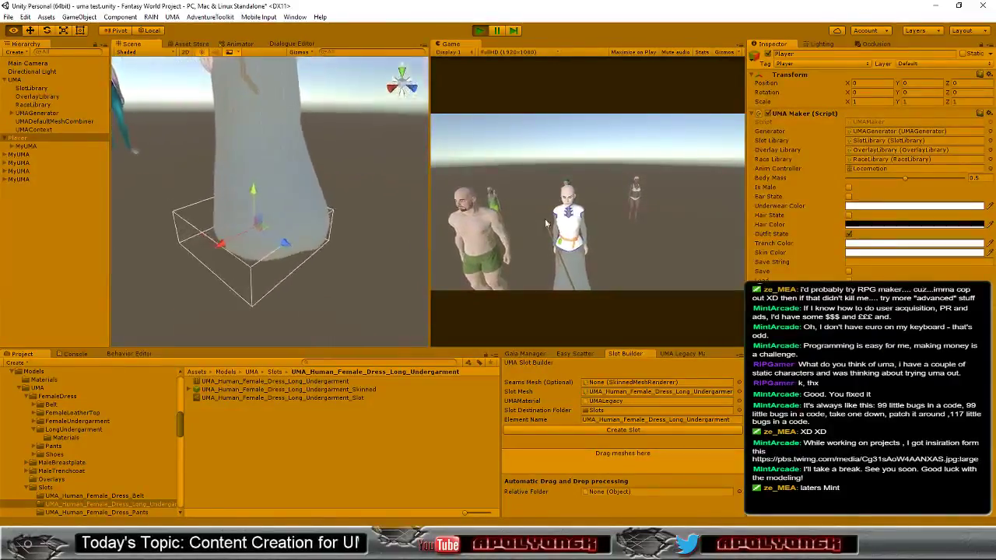
pyautogui.moveTo(546, 224)
pyautogui.keyDown('alt'); pyautogui.mouseDown()
pyautogui.moveTo(160, 190)
pyautogui.moveTo(376, 192)
pyautogui.moveTo(324, 175)
pyautogui.moveTo(84, 195)
pyautogui.moveTo(208, 191)
pyautogui.moveTo(91, 163)
pyautogui.mouseUp(); pyautogui.keyUp('alt')
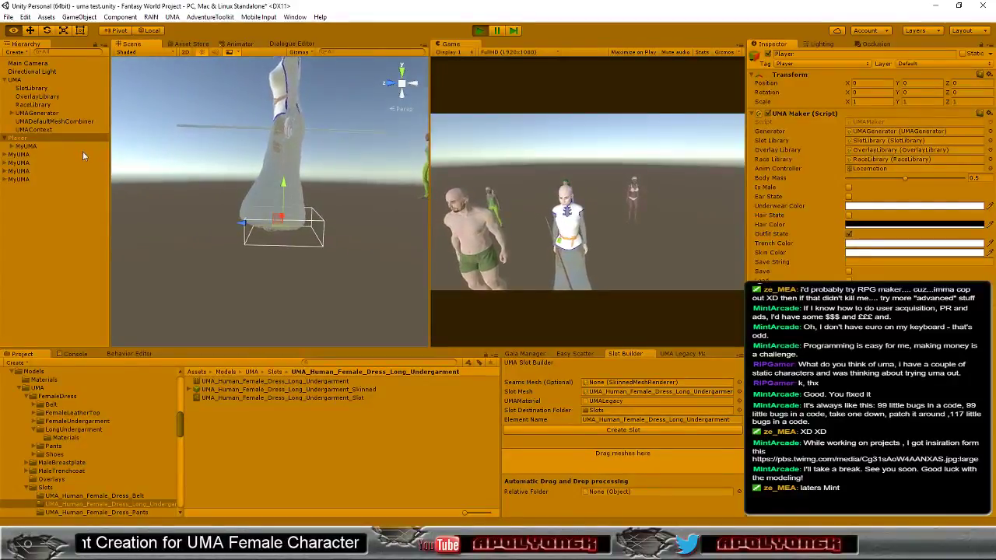
# Frame the dressed figure, bring the view to eye level, and exit Play mode.
pyautogui.press('f')
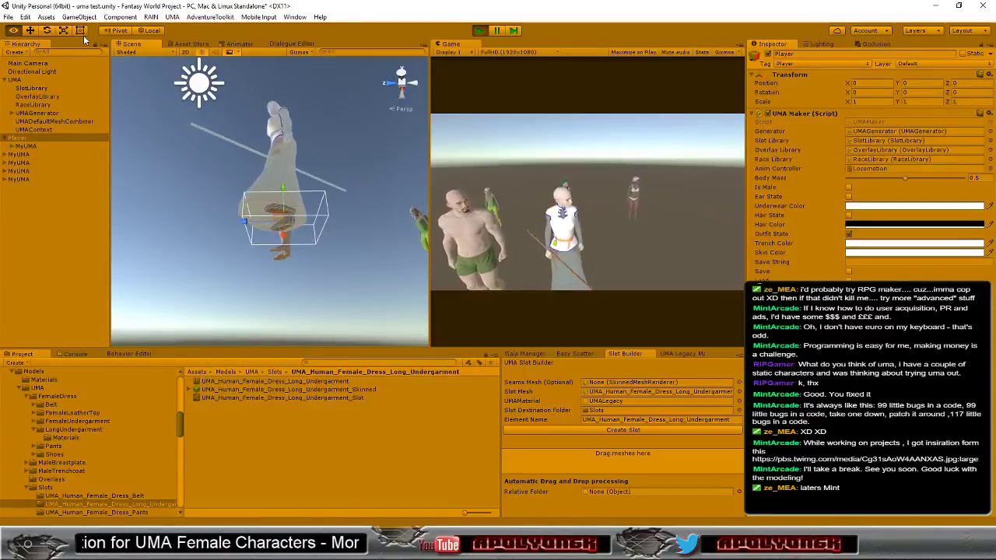
pyautogui.keyDown('alt'); pyautogui.moveTo(272, 195); pyautogui.dragTo(359, 124); pyautogui.keyUp('alt')
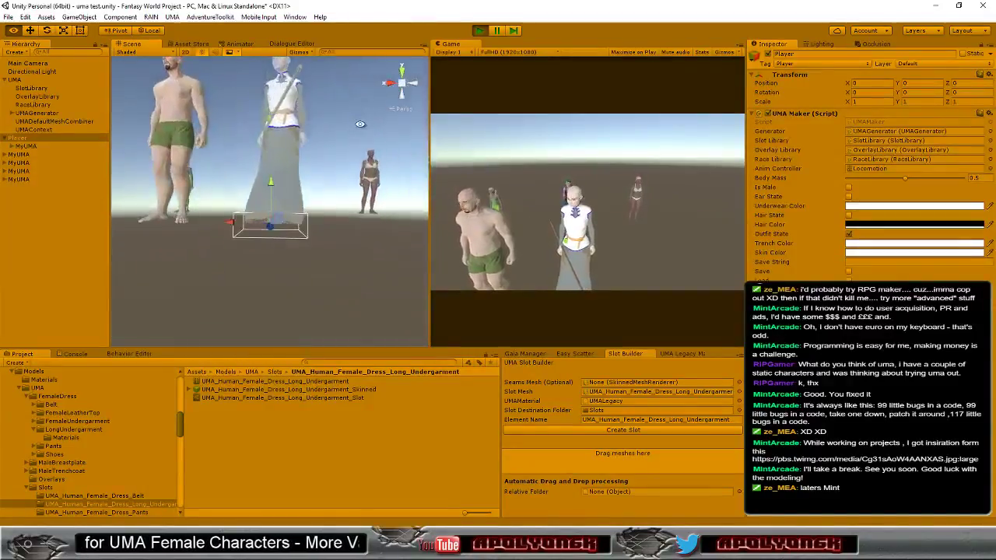
pyautogui.click(480, 30)
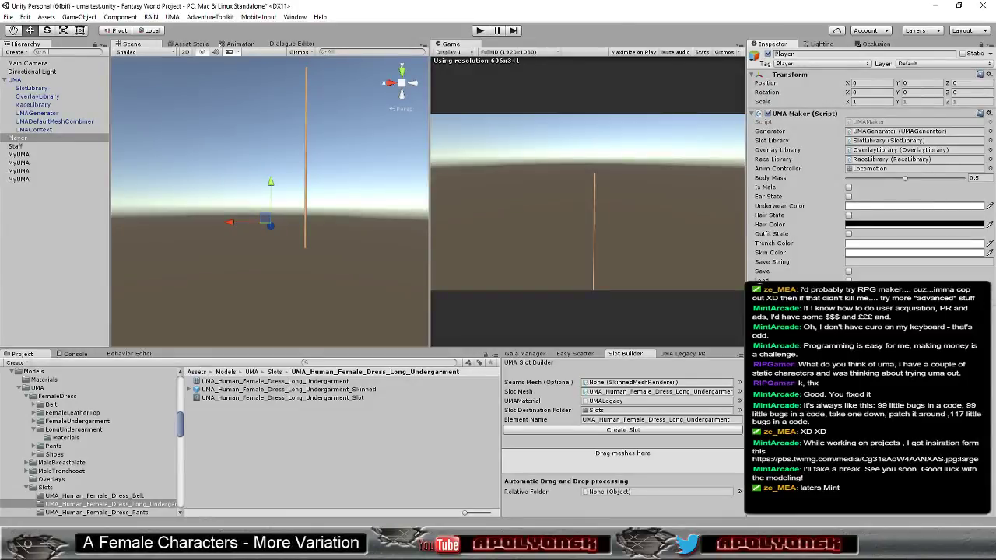
# Return to Blender and make UMA_Human_Female_Dress_Long_Undergarment the active object in the Outliner.
pyautogui.hotkey('alt', 'Tab')
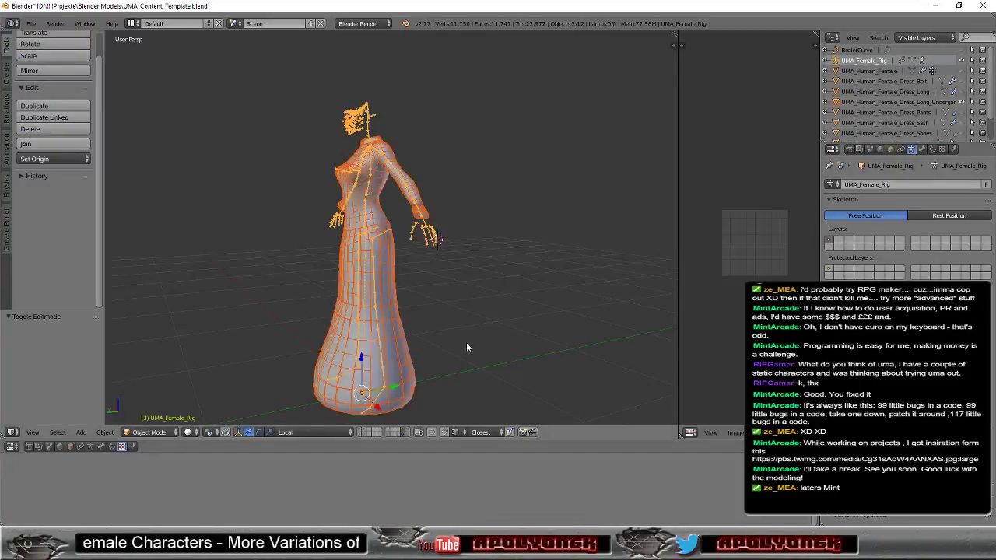
pyautogui.moveTo(467, 348)
pyautogui.mouseDown(button='middle')
pyautogui.moveTo(471, 225)
pyautogui.moveTo(210, 262)
pyautogui.moveTo(147, 234)
pyautogui.moveTo(354, 263)
pyautogui.moveTo(310, 284)
pyautogui.moveTo(565, 254)
pyautogui.mouseUp(button='middle')
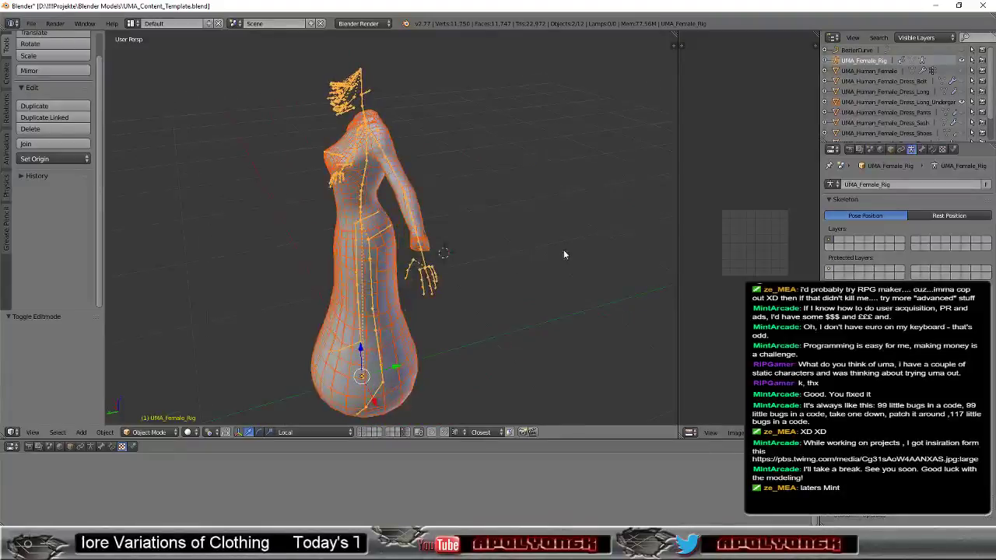
pyautogui.click(904, 103)
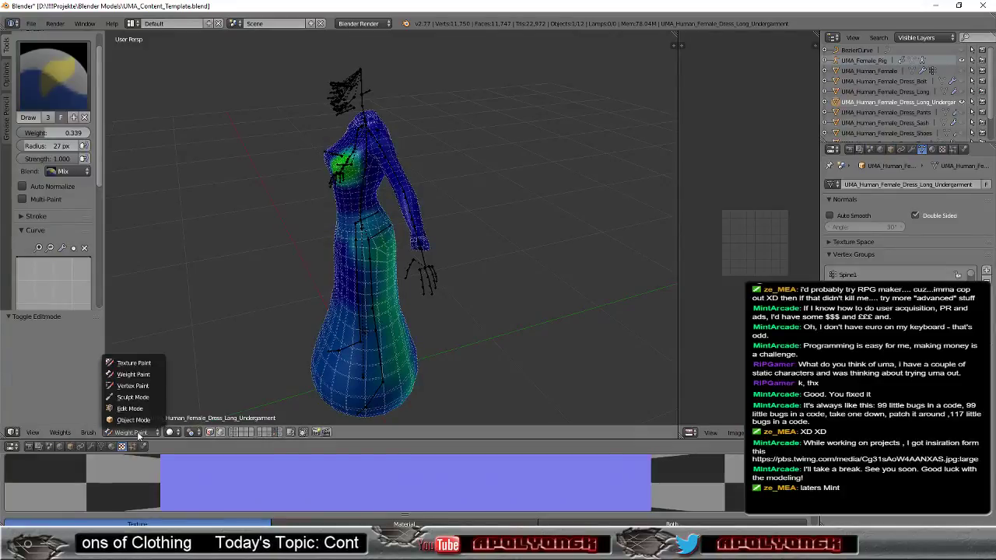
# Put the dress mesh in Sculpt Mode and inspect it from above, behind and below.
pyautogui.click(132, 397)
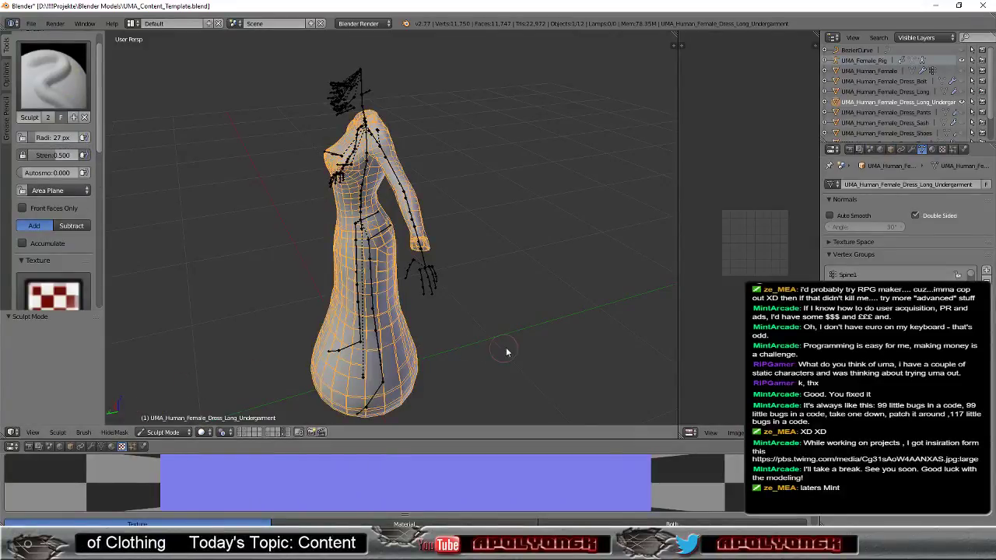
pyautogui.moveTo(496, 359)
pyautogui.mouseDown(button='middle')
pyautogui.moveTo(572, 227)
pyautogui.moveTo(481, 267)
pyautogui.moveTo(663, 259)
pyautogui.moveTo(496, 266)
pyautogui.moveTo(493, 233)
pyautogui.moveTo(429, 225)
pyautogui.moveTo(346, 237)
pyautogui.moveTo(353, 275)
pyautogui.mouseUp(button='middle')
pyautogui.moveTo(416, 294)
pyautogui.mouseDown(button='middle')
pyautogui.moveTo(442, 353)
pyautogui.moveTo(344, 355)
pyautogui.moveTo(473, 353)
pyautogui.moveTo(533, 322)
pyautogui.moveTo(544, 299)
pyautogui.moveTo(530, 260)
pyautogui.moveTo(546, 277)
pyautogui.moveTo(395, 317)
pyautogui.mouseUp(button='middle')
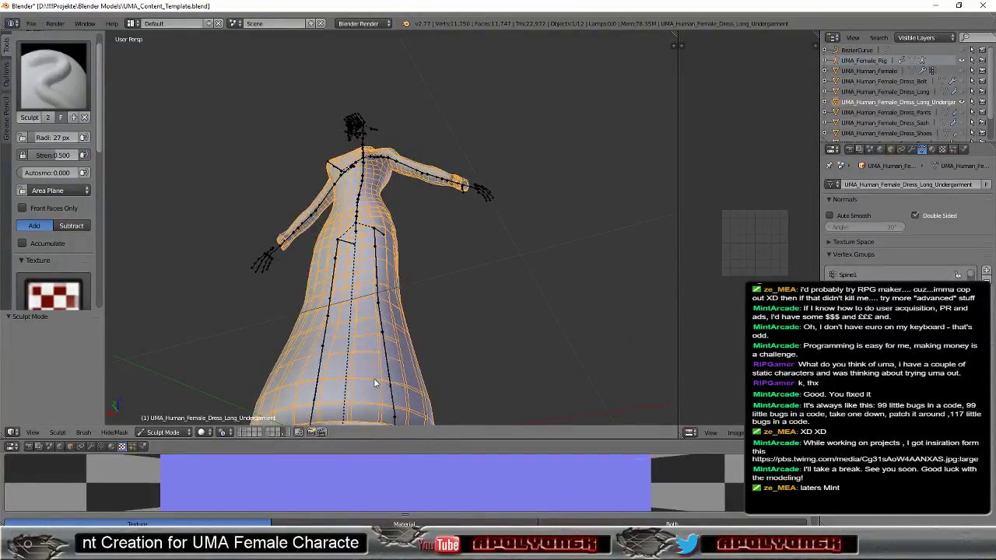
pyautogui.moveTo(449, 331)
pyautogui.mouseDown(button='middle')
pyautogui.moveTo(462, 271)
pyautogui.moveTo(547, 284)
pyautogui.moveTo(475, 327)
pyautogui.moveTo(374, 325)
pyautogui.moveTo(389, 295)
pyautogui.moveTo(529, 308)
pyautogui.moveTo(437, 313)
pyautogui.mouseUp(button='middle')
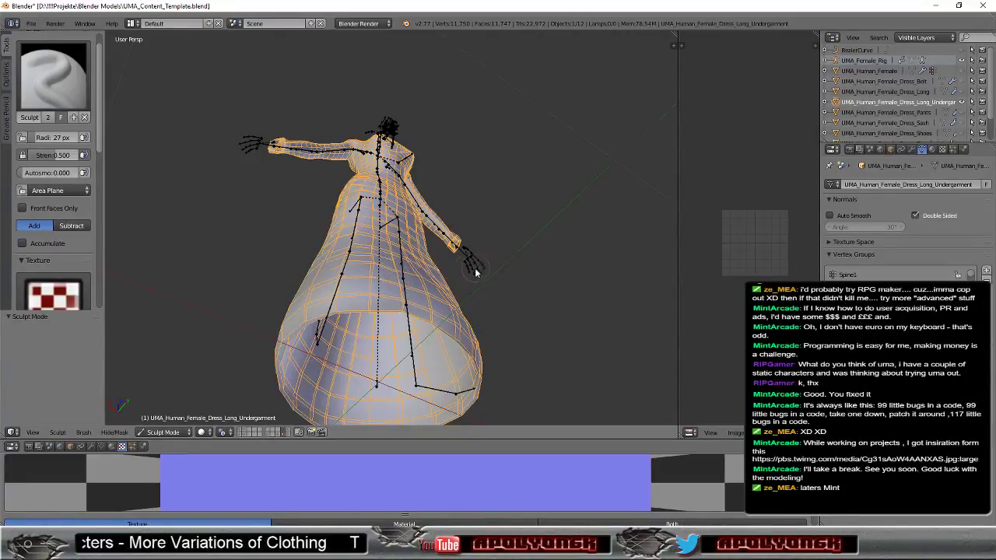
pyautogui.moveTo(475, 272)
pyautogui.mouseDown(button='middle')
pyautogui.moveTo(336, 247)
pyautogui.moveTo(485, 294)
pyautogui.moveTo(491, 312)
pyautogui.mouseUp(button='middle')
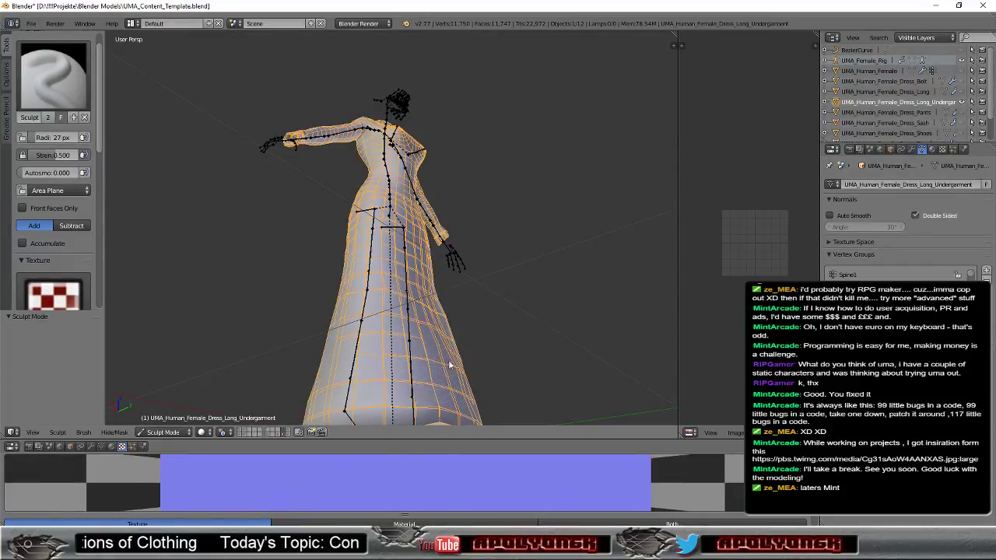
# Sculpt the left side of the skirt and the lower-right hem, then check from the front.
pyautogui.moveTo(449, 365); pyautogui.dragTo(389, 365)
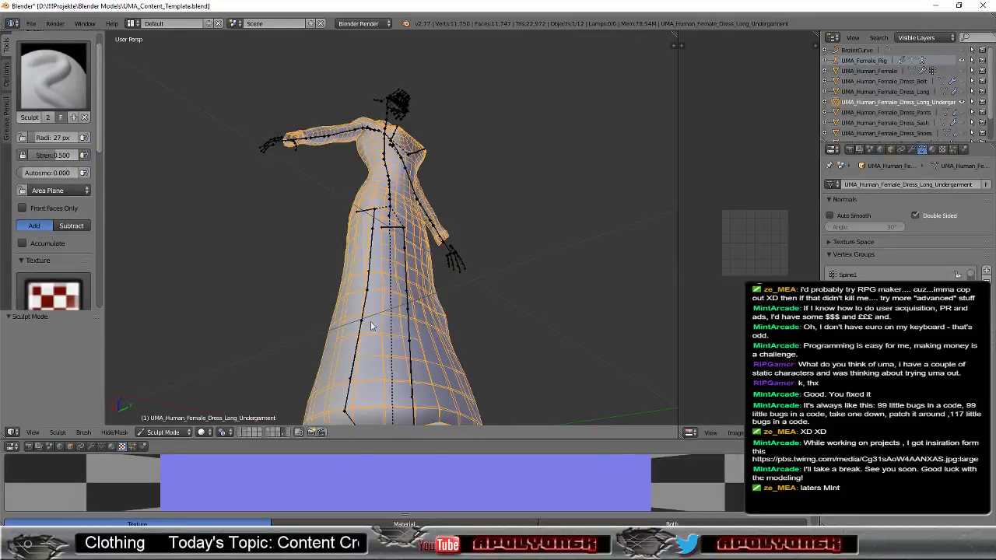
pyautogui.moveTo(395, 413); pyautogui.dragTo(477, 419)
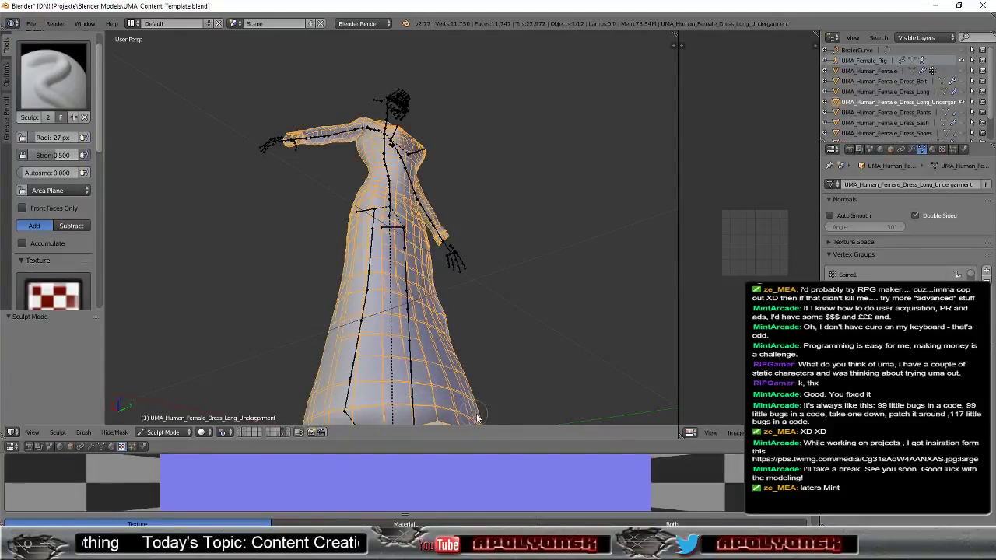
pyautogui.scroll(-4, 519, 399)
pyautogui.moveTo(519, 399)
pyautogui.mouseDown(button='middle')
pyautogui.moveTo(511, 367)
pyautogui.moveTo(574, 386)
pyautogui.moveTo(506, 397)
pyautogui.moveTo(318, 394)
pyautogui.moveTo(459, 369)
pyautogui.moveTo(370, 343)
pyautogui.moveTo(427, 339)
pyautogui.moveTo(331, 352)
pyautogui.mouseUp(button='middle')
pyautogui.scroll(3, 408, 385)
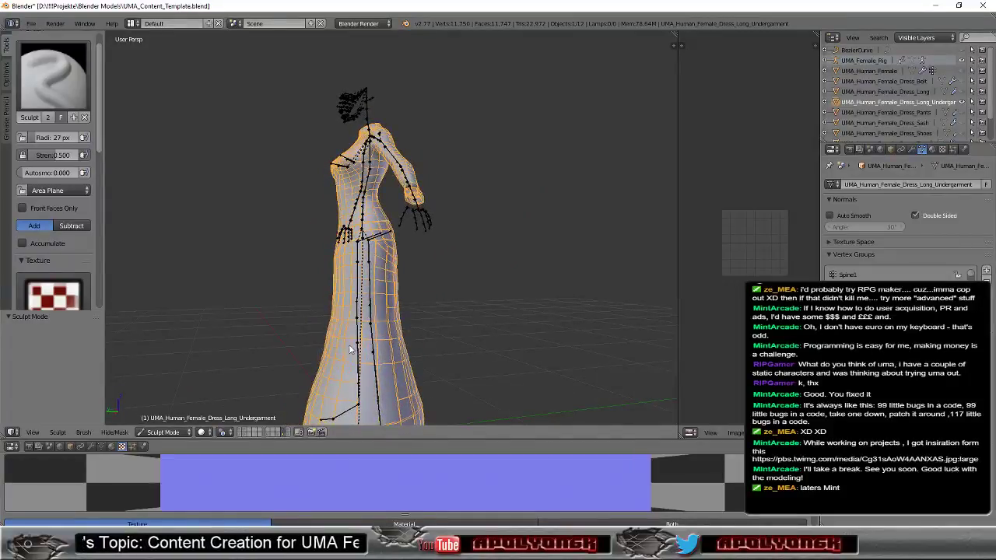
pyautogui.moveTo(471, 351)
pyautogui.mouseDown(button='middle')
pyautogui.moveTo(530, 336)
pyautogui.moveTo(544, 350)
pyautogui.moveTo(633, 347)
pyautogui.moveTo(108, 348)
pyautogui.moveTo(674, 343)
pyautogui.moveTo(312, 327)
pyautogui.moveTo(550, 314)
pyautogui.mouseUp(button='middle')
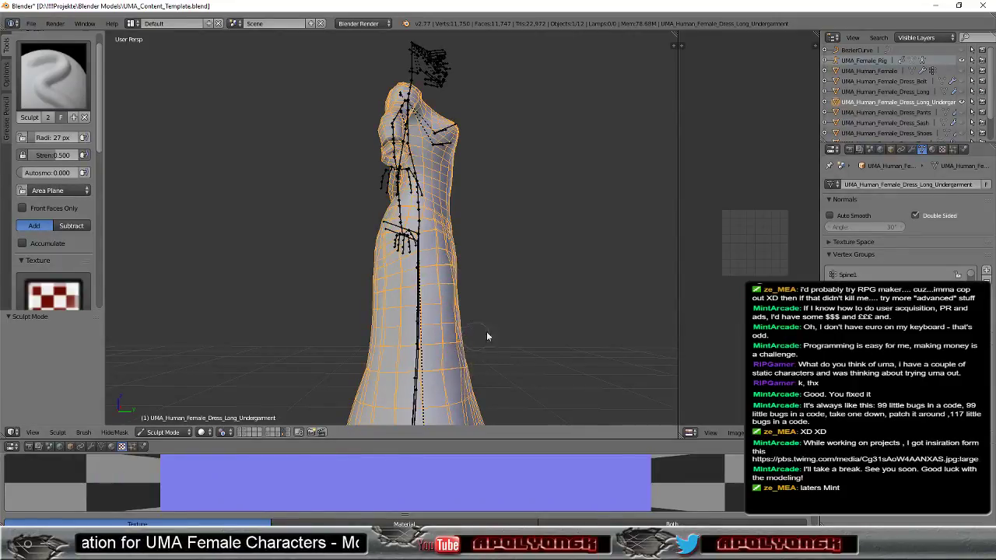
pyautogui.moveTo(487, 336)
pyautogui.mouseDown(button='middle')
pyautogui.moveTo(422, 311)
pyautogui.moveTo(294, 315)
pyautogui.mouseUp(button='middle')
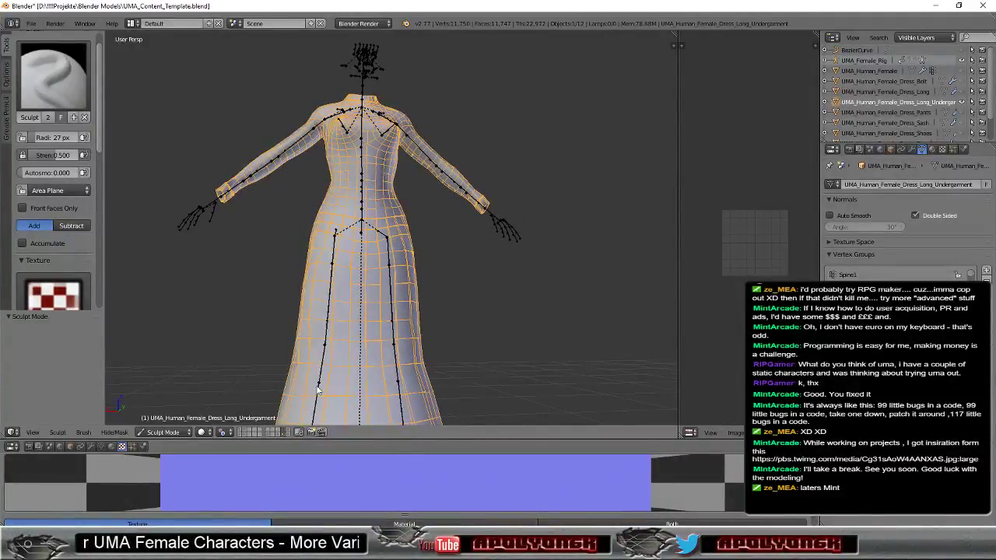
pyautogui.moveTo(445, 334)
pyautogui.mouseDown(button='middle')
pyautogui.moveTo(529, 306)
pyautogui.moveTo(427, 313)
pyautogui.moveTo(457, 289)
pyautogui.moveTo(429, 276)
pyautogui.moveTo(502, 276)
pyautogui.moveTo(522, 249)
pyautogui.moveTo(506, 268)
pyautogui.moveTo(511, 295)
pyautogui.moveTo(418, 272)
pyautogui.moveTo(289, 335)
pyautogui.mouseUp(button='middle')
pyautogui.scroll(2, 413, 278)
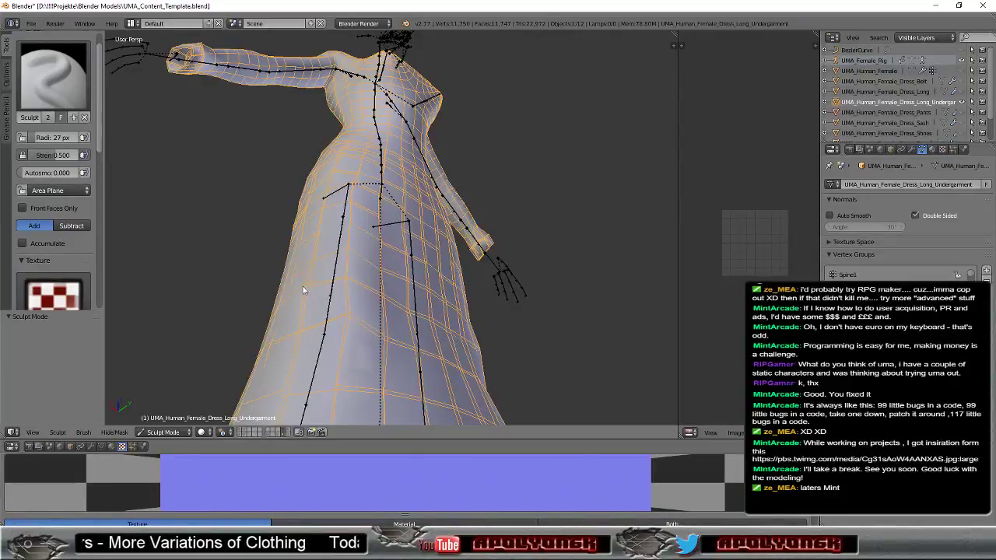
pyautogui.moveTo(314, 214)
pyautogui.mouseDown(button='middle')
pyautogui.moveTo(355, 244)
pyautogui.moveTo(400, 244)
pyautogui.moveTo(373, 244)
pyautogui.mouseUp(button='middle')
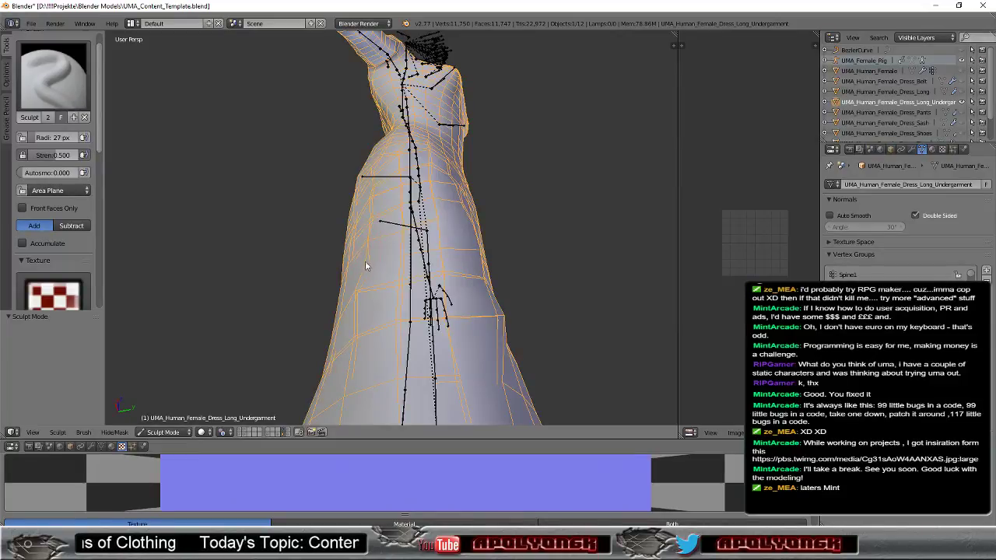
pyautogui.moveTo(365, 275)
pyautogui.mouseDown(button='middle')
pyautogui.moveTo(523, 288)
pyautogui.moveTo(547, 300)
pyautogui.moveTo(358, 311)
pyautogui.moveTo(283, 301)
pyautogui.moveTo(300, 290)
pyautogui.moveTo(327, 289)
pyautogui.moveTo(272, 331)
pyautogui.moveTo(322, 290)
pyautogui.moveTo(451, 275)
pyautogui.moveTo(249, 340)
pyautogui.moveTo(260, 351)
pyautogui.moveTo(301, 336)
pyautogui.mouseUp(button='middle')
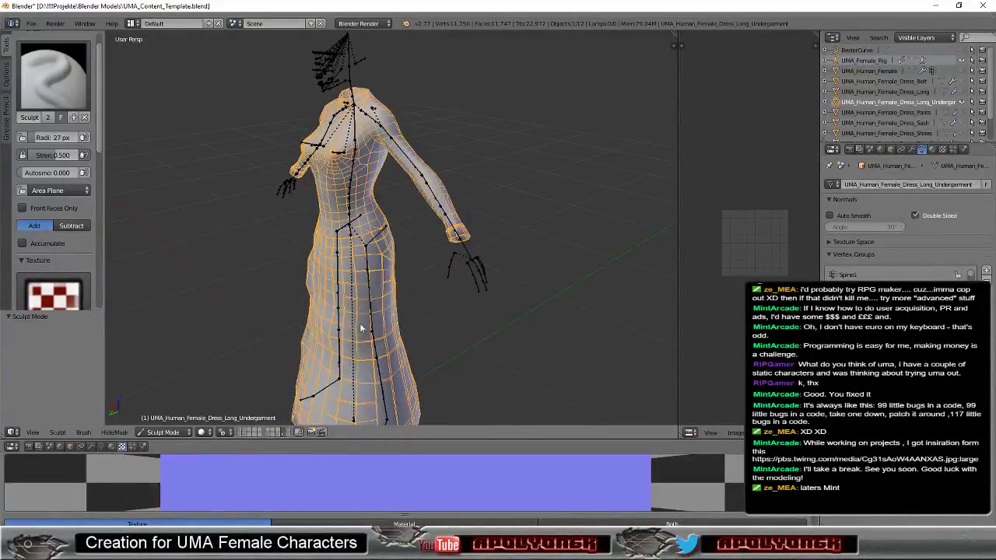
pyautogui.moveTo(433, 330); pyautogui.dragTo(492, 329, button='middle')
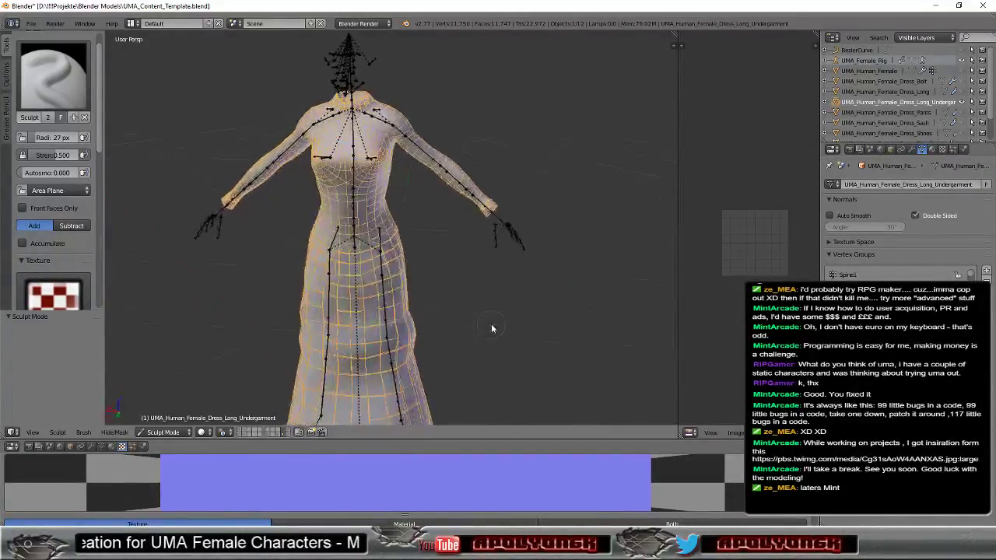
pyautogui.moveTo(409, 344)
pyautogui.mouseDown(button='middle')
pyautogui.moveTo(618, 308)
pyautogui.moveTo(468, 361)
pyautogui.mouseUp(button='middle')
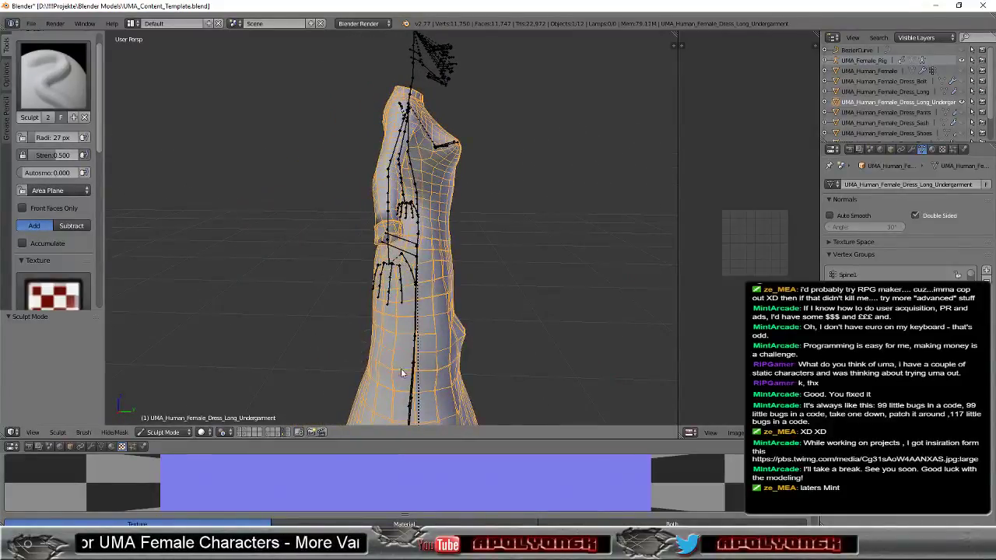
pyautogui.moveTo(401, 373)
pyautogui.mouseDown(button='middle')
pyautogui.moveTo(455, 366)
pyautogui.moveTo(429, 337)
pyautogui.mouseUp(button='middle')
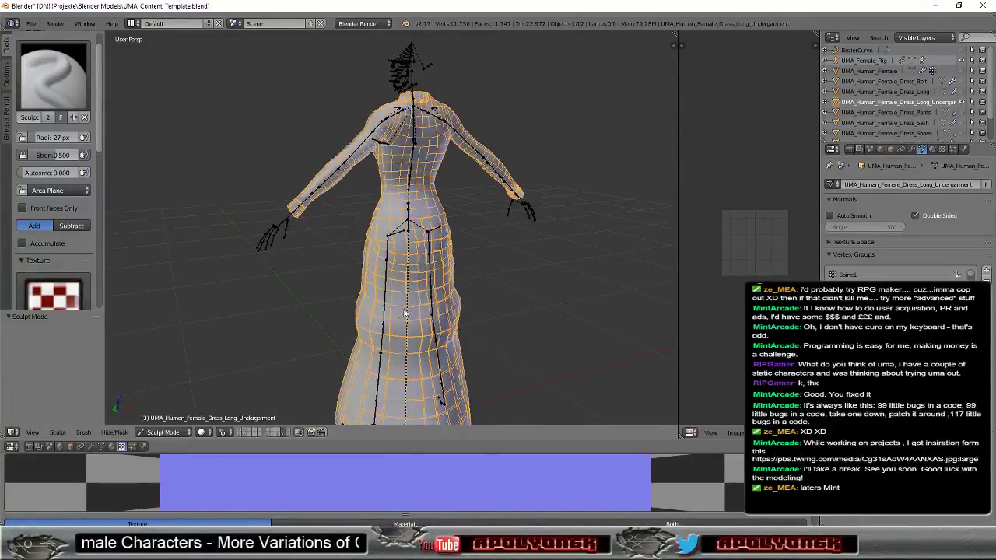
pyautogui.moveTo(426, 312)
pyautogui.mouseDown(button='middle')
pyautogui.moveTo(548, 286)
pyautogui.moveTo(516, 282)
pyautogui.moveTo(538, 317)
pyautogui.mouseUp(button='middle')
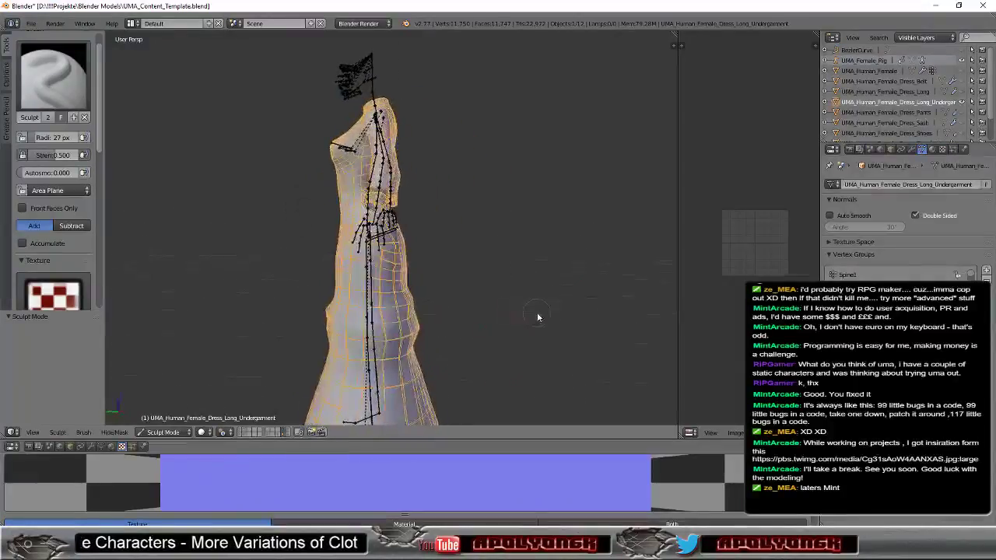
pyautogui.moveTo(434, 311)
pyautogui.mouseDown(button='middle')
pyautogui.moveTo(554, 307)
pyautogui.moveTo(374, 317)
pyautogui.moveTo(490, 325)
pyautogui.moveTo(604, 291)
pyautogui.moveTo(589, 314)
pyautogui.moveTo(470, 330)
pyautogui.moveTo(317, 320)
pyautogui.moveTo(403, 350)
pyautogui.moveTo(383, 362)
pyautogui.mouseUp(button='middle')
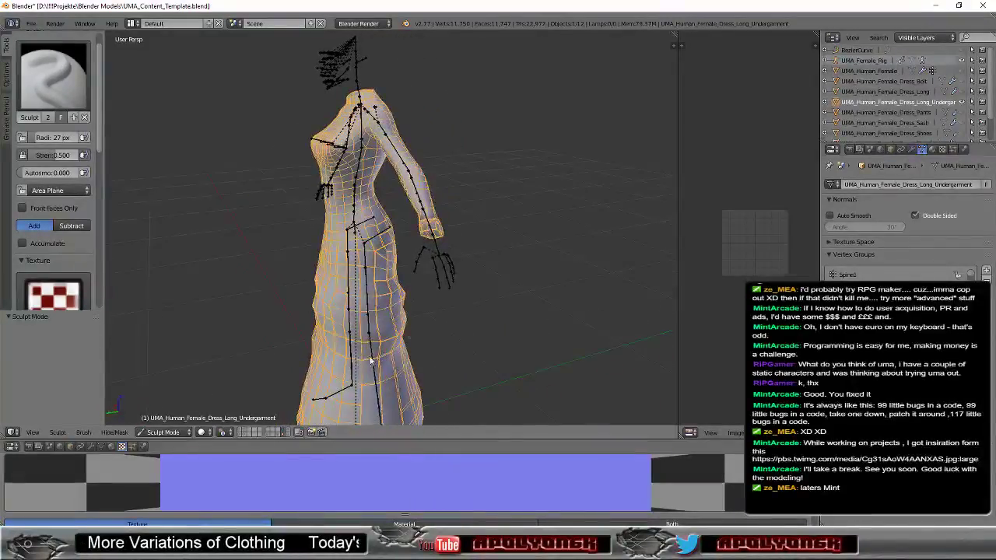
pyautogui.moveTo(315, 354); pyautogui.dragTo(382, 375, button='middle')
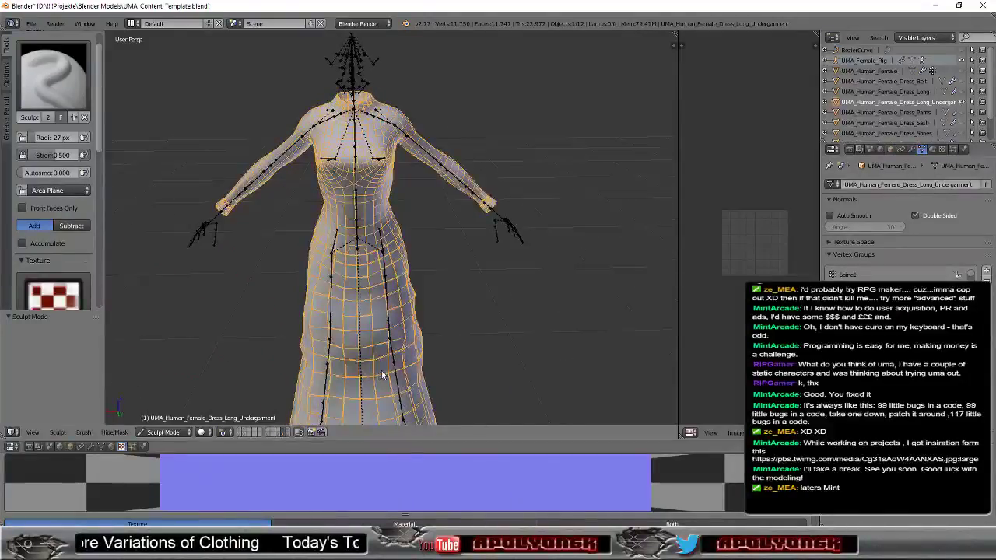
pyautogui.moveTo(321, 378)
pyautogui.mouseDown(button='middle')
pyautogui.moveTo(371, 391)
pyautogui.moveTo(362, 385)
pyautogui.moveTo(375, 371)
pyautogui.moveTo(366, 371)
pyautogui.moveTo(412, 364)
pyautogui.moveTo(369, 357)
pyautogui.moveTo(301, 309)
pyautogui.moveTo(216, 324)
pyautogui.moveTo(204, 281)
pyautogui.moveTo(266, 268)
pyautogui.moveTo(267, 278)
pyautogui.moveTo(249, 276)
pyautogui.moveTo(248, 302)
pyautogui.moveTo(197, 398)
pyautogui.moveTo(219, 410)
pyautogui.mouseUp(button='middle')
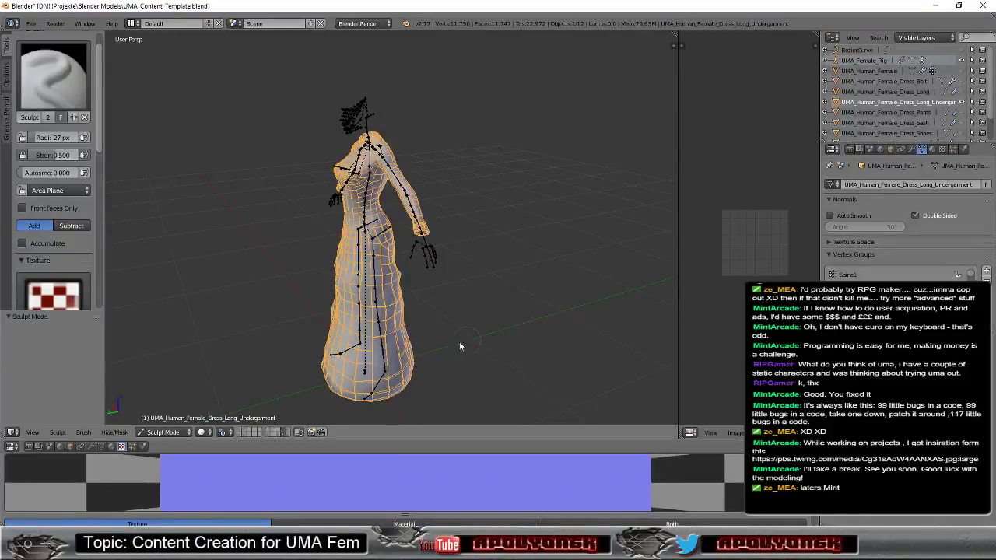
pyautogui.moveTo(426, 352); pyautogui.dragTo(397, 358, button='middle')
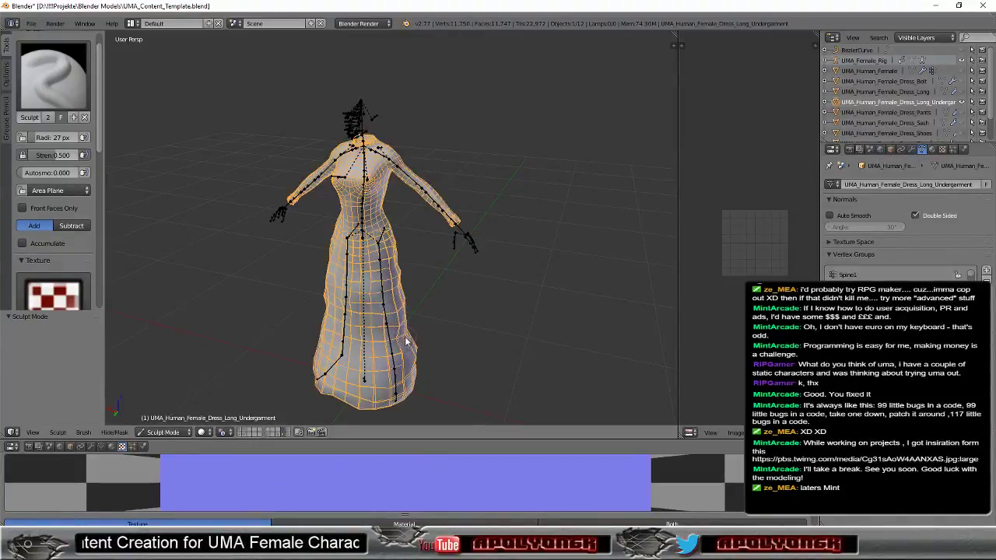
pyautogui.scroll(3, 420, 354)
pyautogui.scroll(2, 467, 304)
pyautogui.scroll(2, 475, 311)
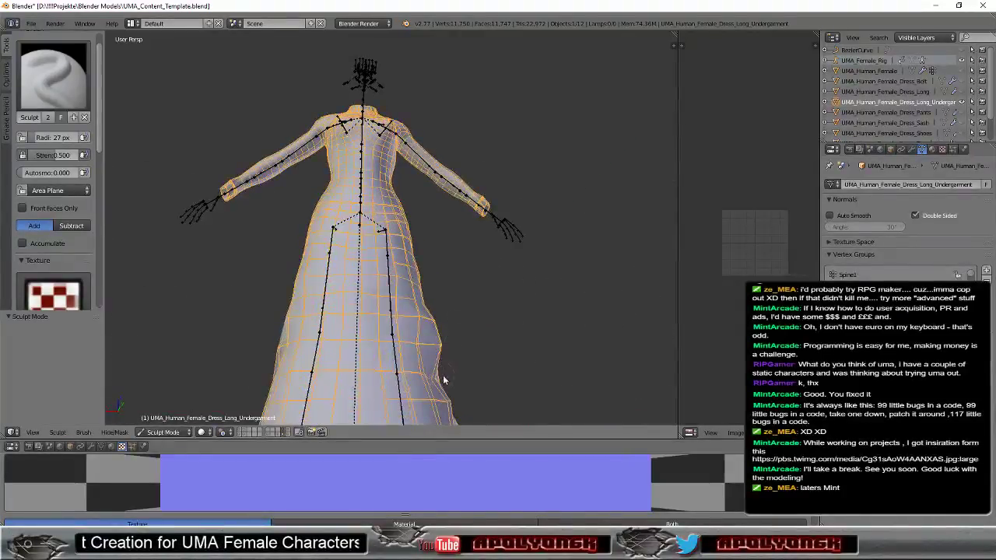
pyautogui.moveTo(484, 377); pyautogui.dragTo(526, 379, button='middle')
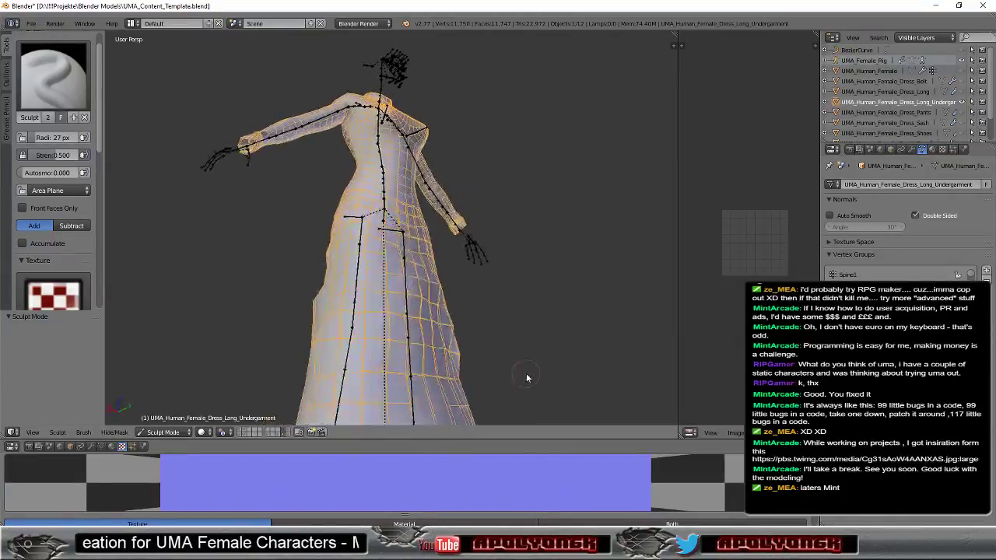
pyautogui.moveTo(413, 384)
pyautogui.mouseDown(button='middle')
pyautogui.moveTo(513, 378)
pyautogui.moveTo(415, 398)
pyautogui.moveTo(498, 369)
pyautogui.moveTo(322, 342)
pyautogui.moveTo(132, 387)
pyautogui.moveTo(112, 342)
pyautogui.moveTo(674, 343)
pyautogui.moveTo(121, 354)
pyautogui.moveTo(118, 369)
pyautogui.mouseUp(button='middle')
pyautogui.scroll(-3, 318, 297)
pyautogui.moveTo(389, 305)
pyautogui.mouseDown(button='middle')
pyautogui.moveTo(410, 375)
pyautogui.moveTo(373, 391)
pyautogui.moveTo(464, 390)
pyautogui.moveTo(470, 374)
pyautogui.moveTo(349, 396)
pyautogui.mouseUp(button='middle')
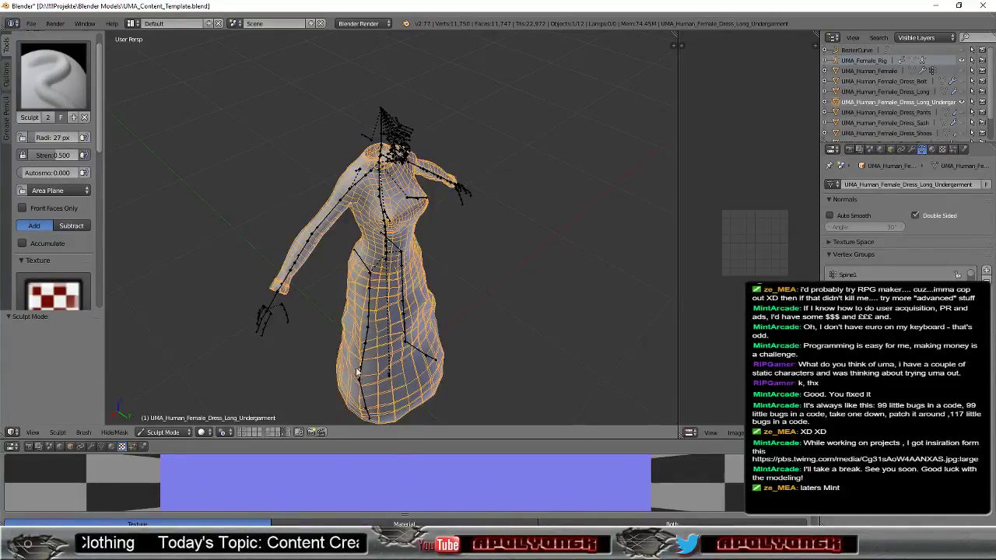
pyautogui.moveTo(403, 414)
pyautogui.mouseDown(button='middle')
pyautogui.moveTo(497, 277)
pyautogui.moveTo(471, 272)
pyautogui.moveTo(436, 382)
pyautogui.mouseUp(button='middle')
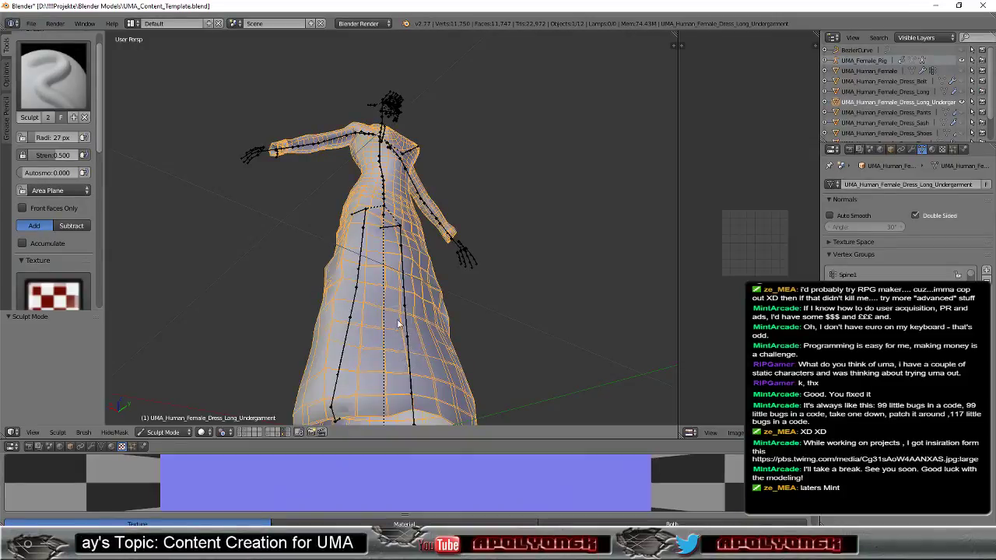
pyautogui.moveTo(524, 341)
pyautogui.mouseDown(button='middle')
pyautogui.moveTo(501, 155)
pyautogui.moveTo(506, 57)
pyautogui.moveTo(542, 92)
pyautogui.mouseUp(button='middle')
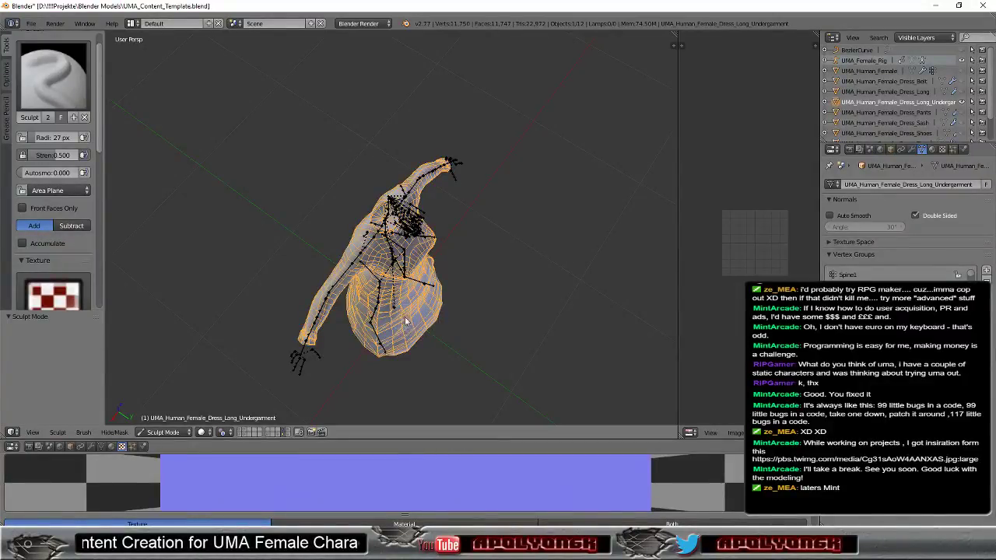
pyautogui.moveTo(405, 320); pyautogui.dragTo(408, 349)
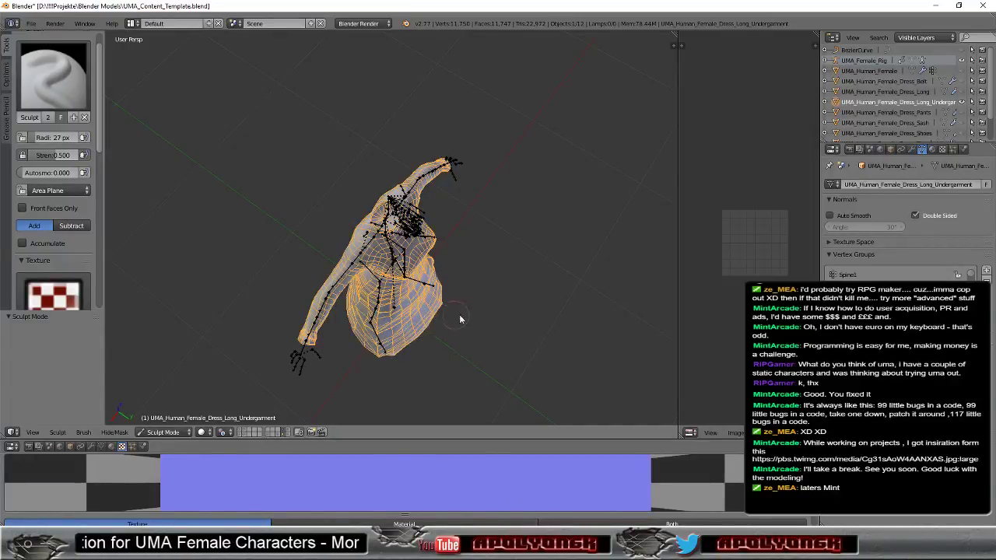
pyautogui.moveTo(459, 318); pyautogui.dragTo(387, 331, button='middle')
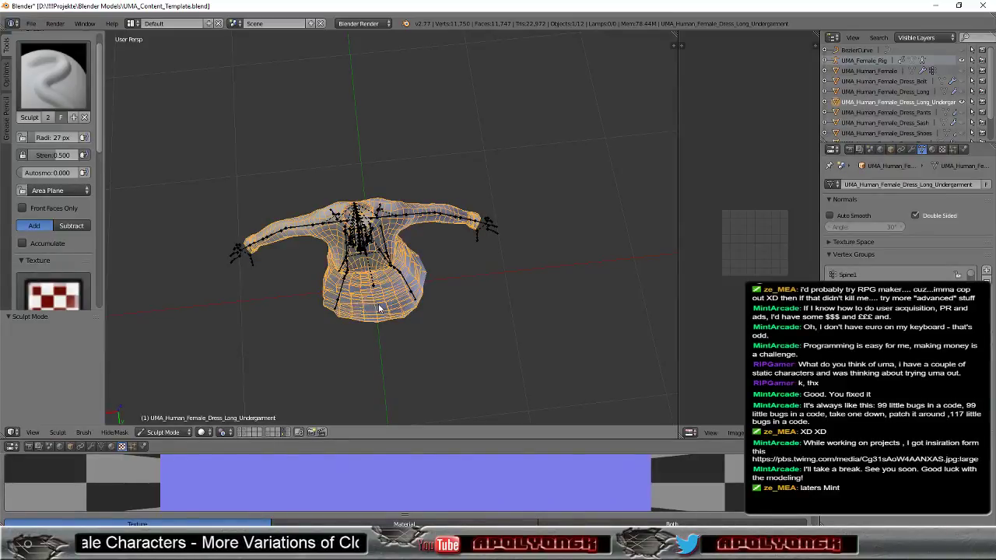
pyautogui.moveTo(379, 309)
pyautogui.mouseDown(button='middle')
pyautogui.moveTo(518, 223)
pyautogui.moveTo(568, 148)
pyautogui.moveTo(373, 138)
pyautogui.moveTo(334, 178)
pyautogui.moveTo(337, 241)
pyautogui.moveTo(296, 223)
pyautogui.moveTo(378, 133)
pyautogui.moveTo(426, 118)
pyautogui.moveTo(569, 146)
pyautogui.moveTo(547, 145)
pyautogui.moveTo(562, 130)
pyautogui.moveTo(600, 148)
pyautogui.moveTo(469, 257)
pyautogui.mouseUp(button='middle')
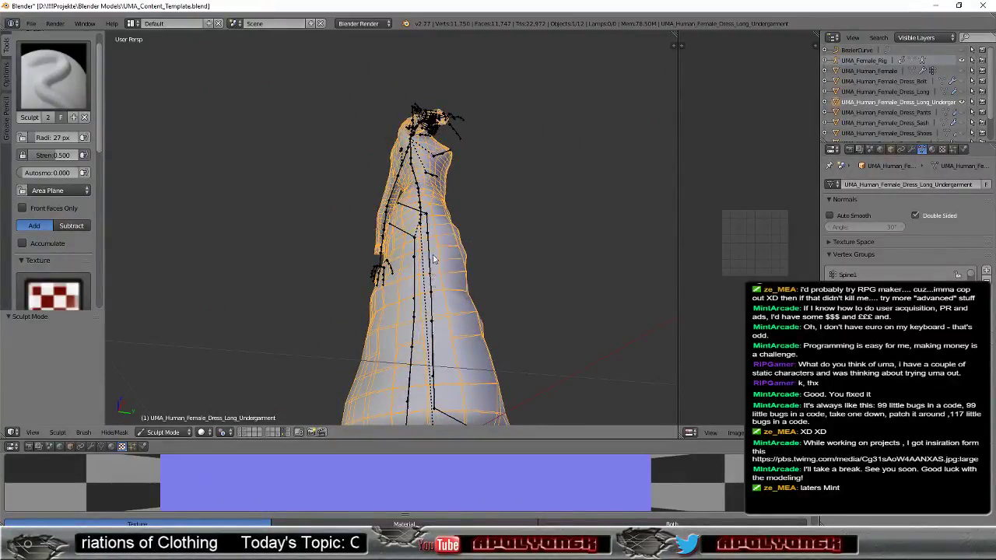
pyautogui.moveTo(512, 330)
pyautogui.mouseDown(button='middle')
pyautogui.moveTo(507, 306)
pyautogui.moveTo(532, 294)
pyautogui.moveTo(340, 332)
pyautogui.moveTo(378, 327)
pyautogui.mouseUp(button='middle')
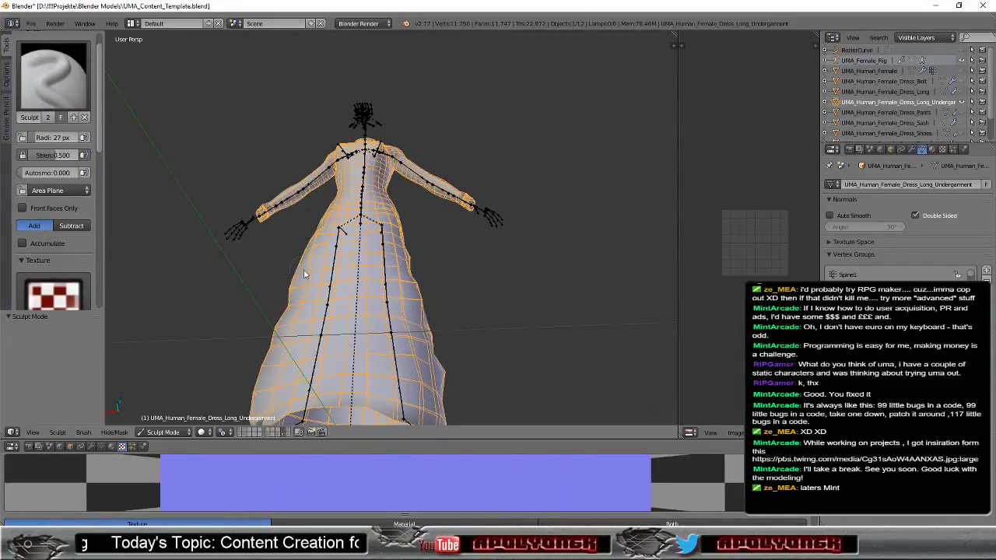
pyautogui.moveTo(338, 280); pyautogui.dragTo(402, 295, button='middle')
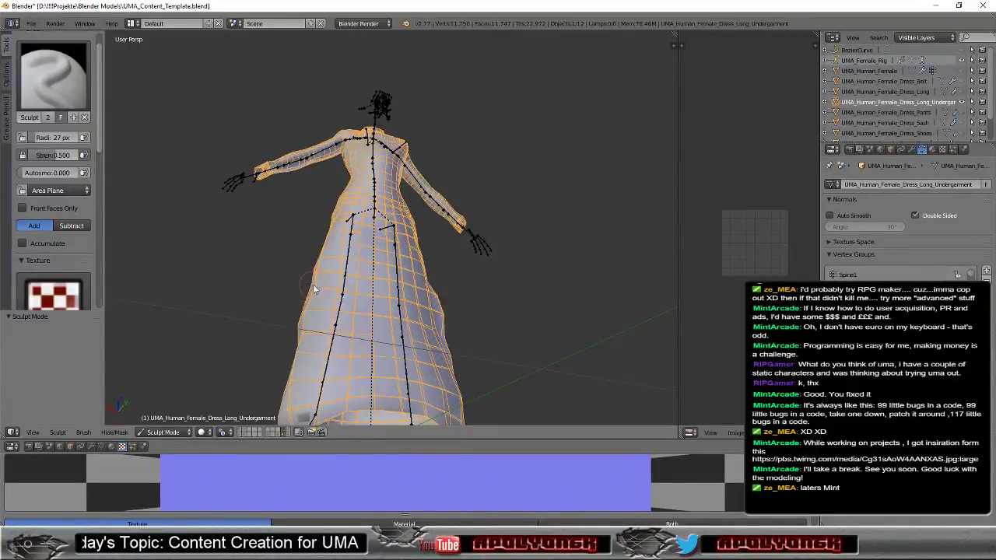
pyautogui.moveTo(390, 314)
pyautogui.mouseDown(button='middle')
pyautogui.moveTo(571, 268)
pyautogui.moveTo(515, 306)
pyautogui.moveTo(391, 360)
pyautogui.moveTo(387, 311)
pyautogui.mouseUp(button='middle')
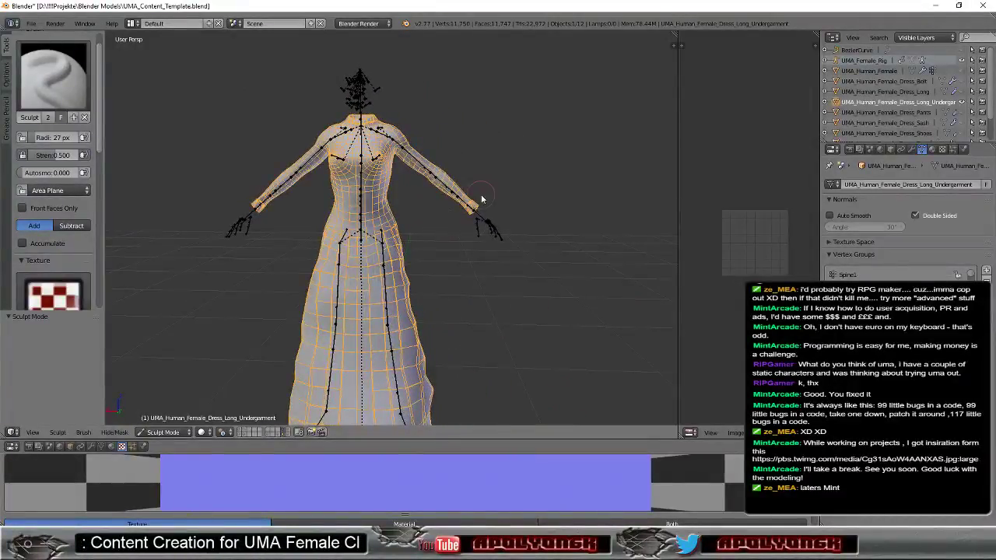
pyautogui.scroll(2, 461, 233)
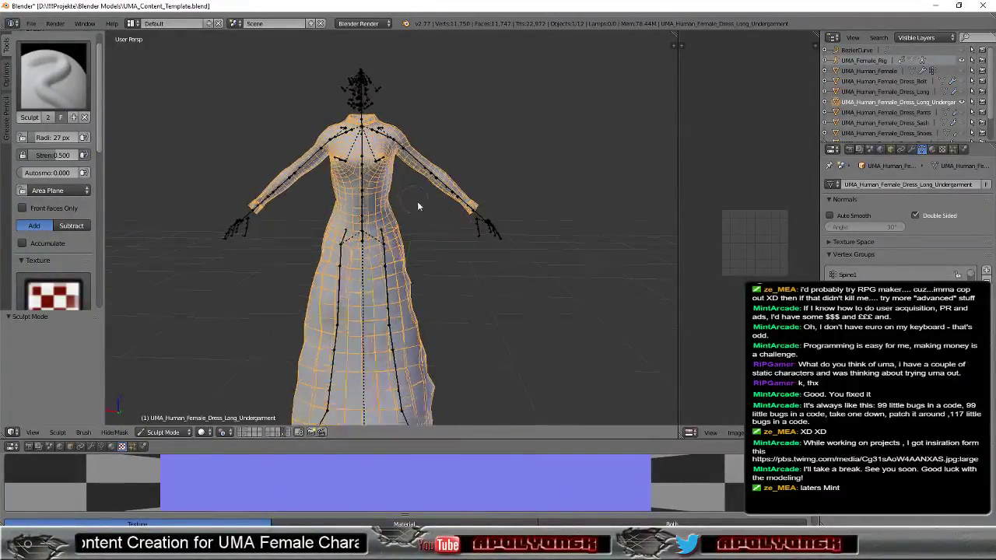
pyautogui.moveTo(460, 233)
pyautogui.mouseDown(button='middle')
pyautogui.moveTo(440, 231)
pyautogui.moveTo(471, 226)
pyautogui.moveTo(395, 218)
pyautogui.moveTo(354, 232)
pyautogui.moveTo(344, 210)
pyautogui.moveTo(471, 222)
pyautogui.moveTo(503, 210)
pyautogui.moveTo(557, 127)
pyautogui.moveTo(425, 141)
pyautogui.moveTo(456, 137)
pyautogui.moveTo(379, 195)
pyautogui.mouseUp(button='middle')
pyautogui.scroll(3, 464, 225)
pyautogui.scroll(3, 465, 225)
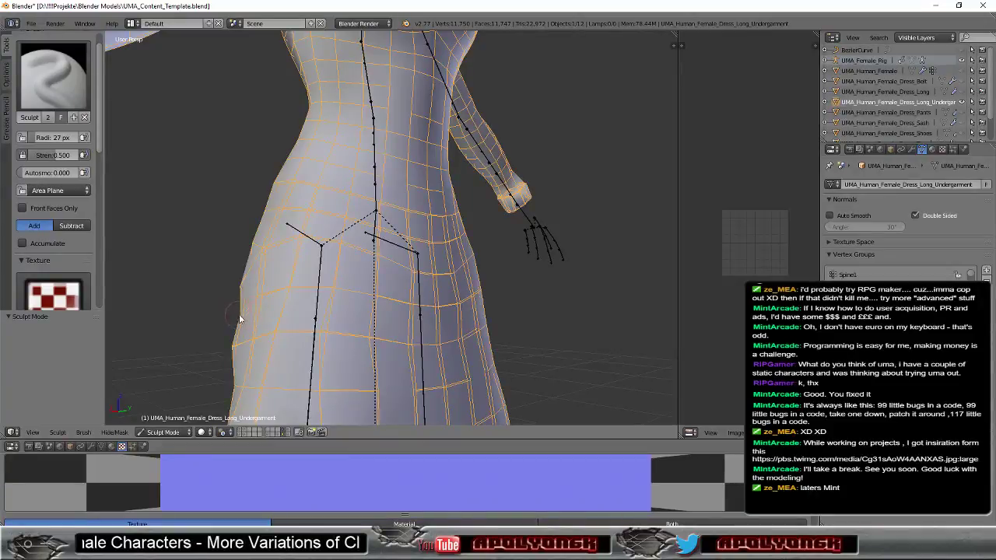
pyautogui.moveTo(260, 287)
pyautogui.mouseDown(button='middle')
pyautogui.moveTo(392, 282)
pyautogui.moveTo(472, 298)
pyautogui.moveTo(483, 312)
pyautogui.moveTo(380, 302)
pyautogui.mouseUp(button='middle')
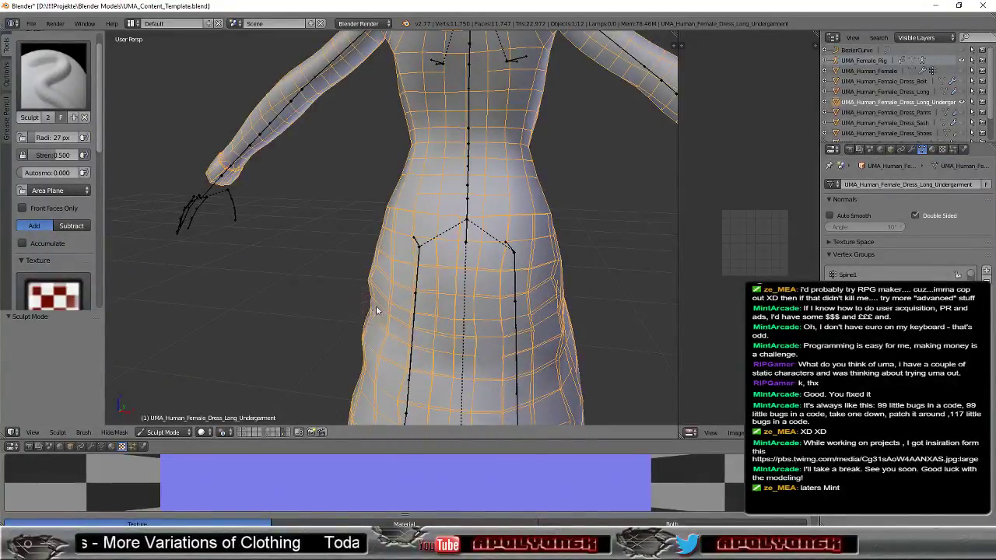
pyautogui.moveTo(376, 310); pyautogui.dragTo(376, 319, button='middle')
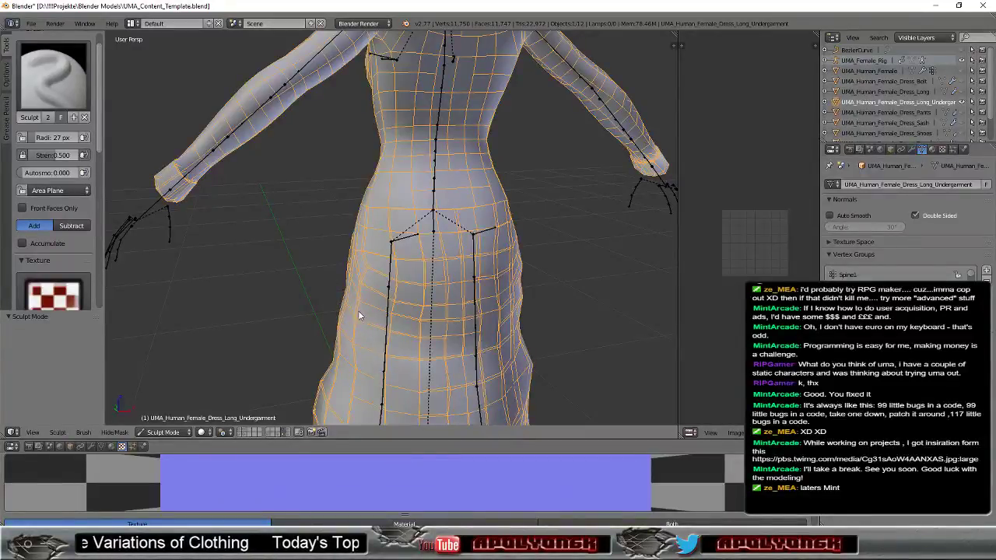
pyautogui.moveTo(387, 305); pyautogui.dragTo(424, 306, button='middle')
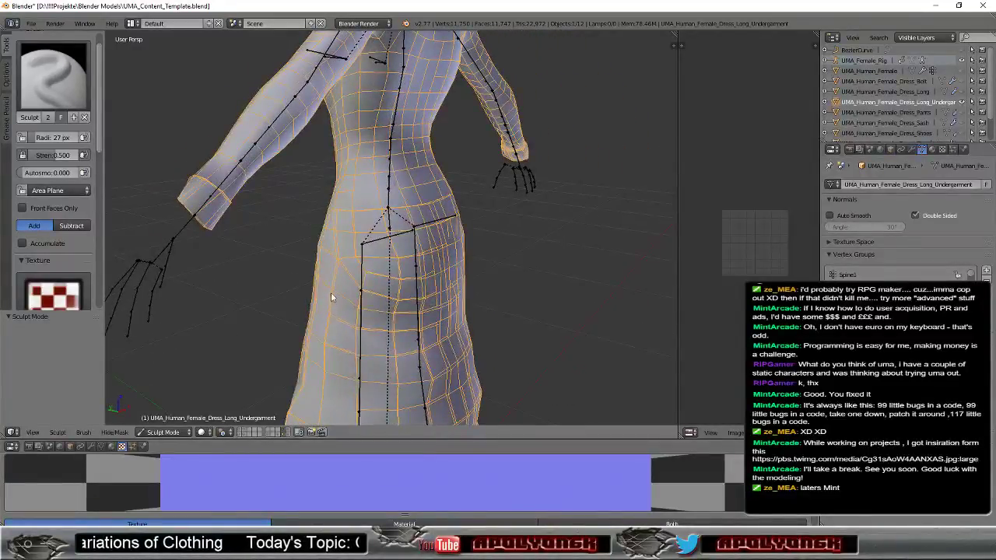
pyautogui.moveTo(330, 311)
pyautogui.mouseDown(button='middle')
pyautogui.moveTo(533, 248)
pyautogui.moveTo(490, 301)
pyautogui.mouseUp(button='middle')
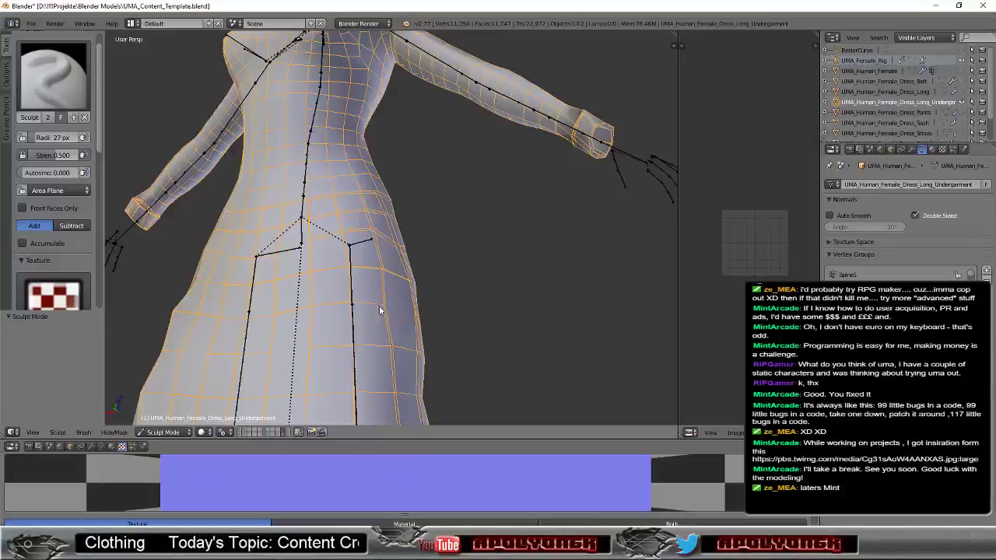
pyautogui.moveTo(374, 326)
pyautogui.mouseDown(button='middle')
pyautogui.moveTo(469, 391)
pyautogui.moveTo(463, 336)
pyautogui.moveTo(276, 350)
pyautogui.moveTo(350, 323)
pyautogui.moveTo(444, 313)
pyautogui.moveTo(225, 291)
pyautogui.moveTo(221, 281)
pyautogui.moveTo(177, 301)
pyautogui.moveTo(359, 362)
pyautogui.moveTo(490, 316)
pyautogui.moveTo(496, 254)
pyautogui.moveTo(525, 249)
pyautogui.moveTo(491, 272)
pyautogui.moveTo(412, 278)
pyautogui.moveTo(503, 372)
pyautogui.moveTo(502, 291)
pyautogui.moveTo(350, 305)
pyautogui.moveTo(395, 310)
pyautogui.moveTo(484, 269)
pyautogui.moveTo(440, 301)
pyautogui.mouseUp(button='middle')
pyautogui.scroll(-2, 503, 373)
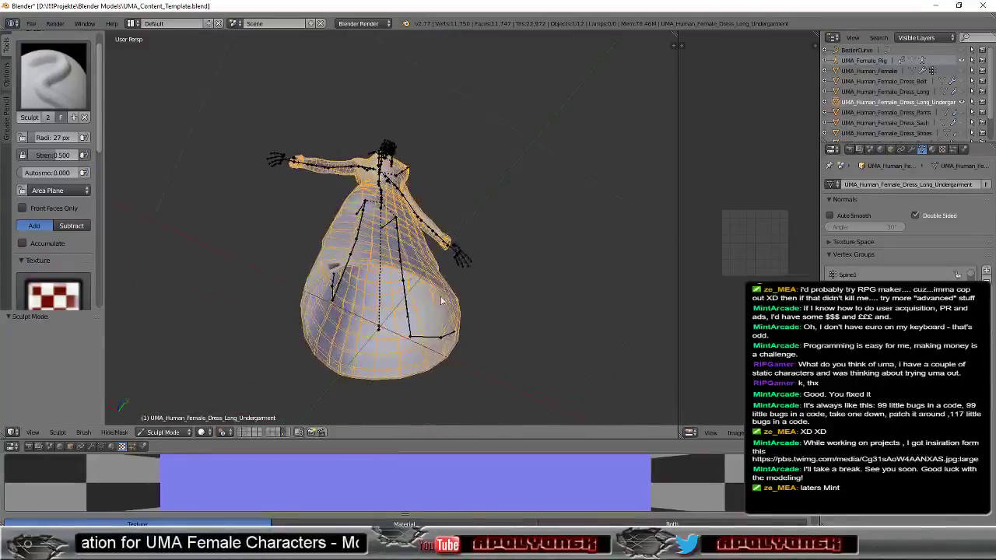
pyautogui.moveTo(390, 275)
pyautogui.mouseDown(button='middle')
pyautogui.moveTo(343, 371)
pyautogui.moveTo(541, 369)
pyautogui.moveTo(585, 332)
pyautogui.moveTo(381, 363)
pyautogui.moveTo(462, 333)
pyautogui.mouseUp(button='middle')
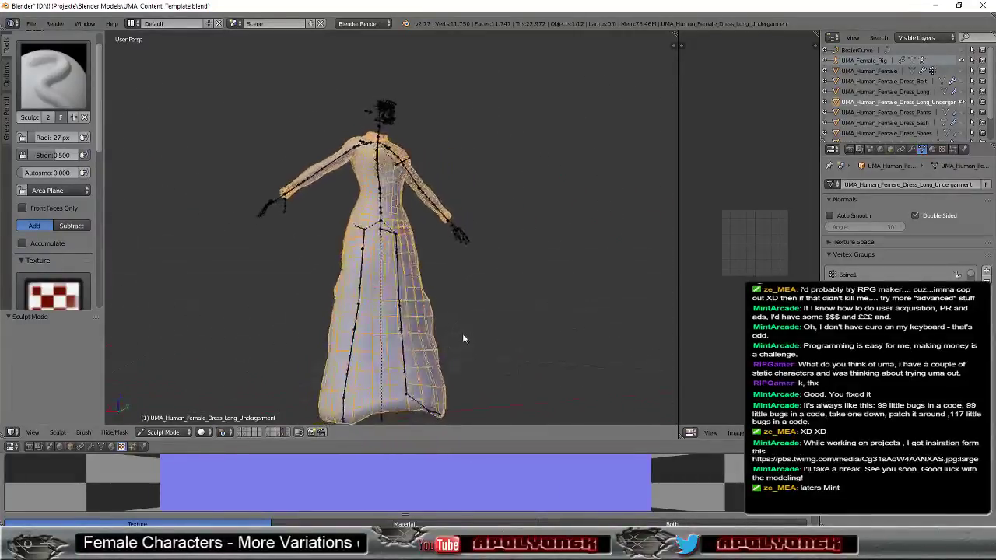
pyautogui.scroll(2, 462, 333)
pyautogui.scroll(2, 527, 319)
pyautogui.scroll(-3, 527, 319)
pyautogui.moveTo(527, 319)
pyautogui.mouseDown(button='middle')
pyautogui.moveTo(440, 340)
pyautogui.moveTo(340, 332)
pyautogui.mouseUp(button='middle')
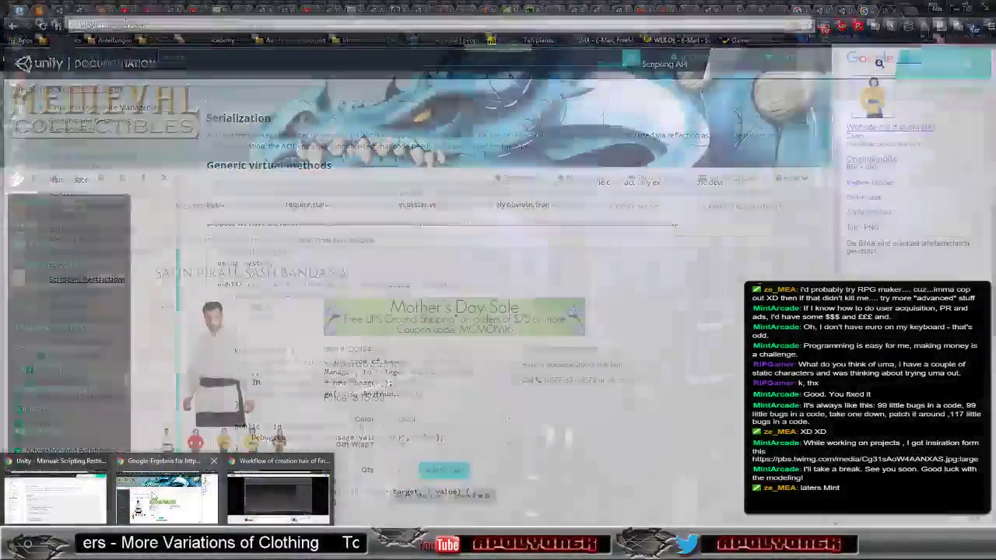
# Bring Chrome forward and scroll back up through the medieval dress pins page.
pyautogui.click(154, 496)
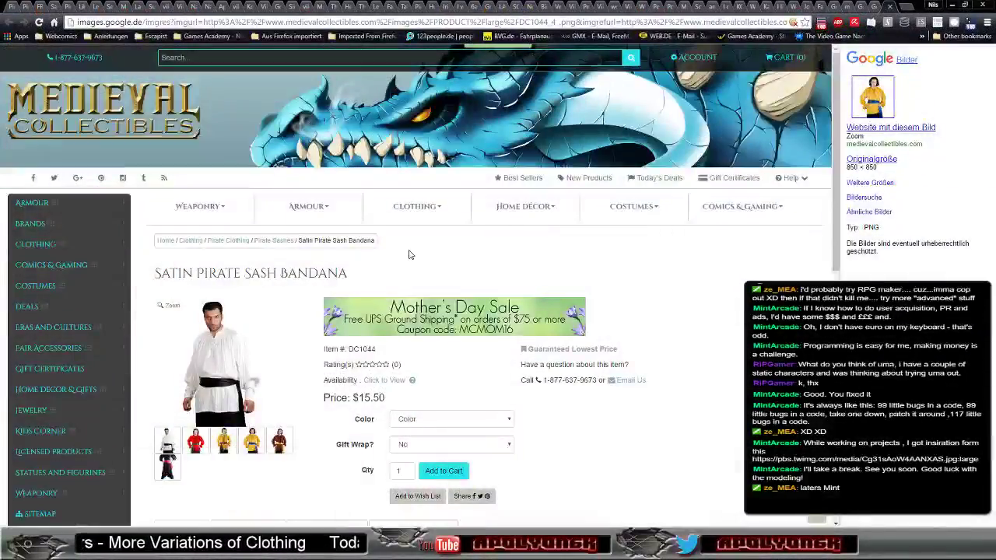
pyautogui.click(84, 9)
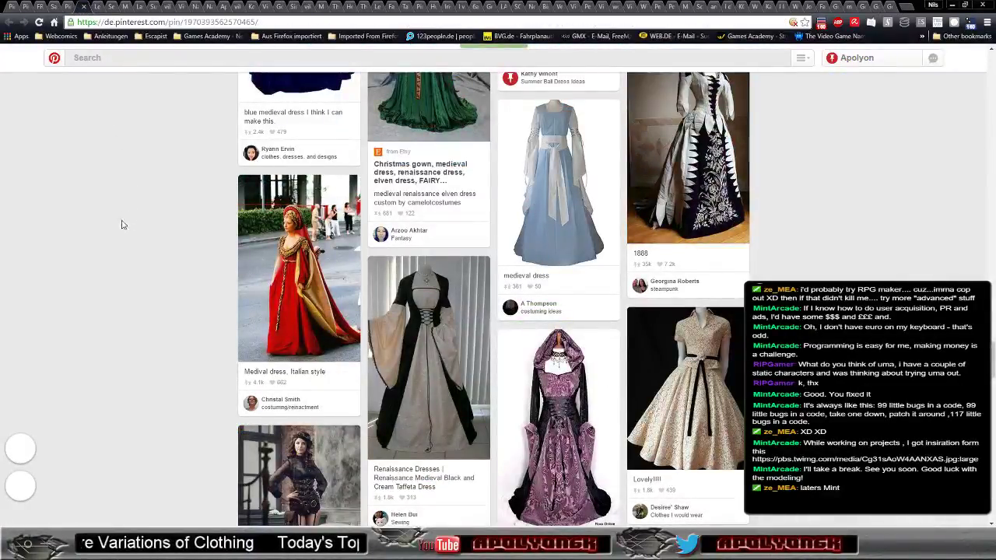
pyautogui.scroll(2, 130, 246)
pyautogui.scroll(3, 131, 247)
pyautogui.scroll(2, 131, 247)
pyautogui.scroll(3, 130, 247)
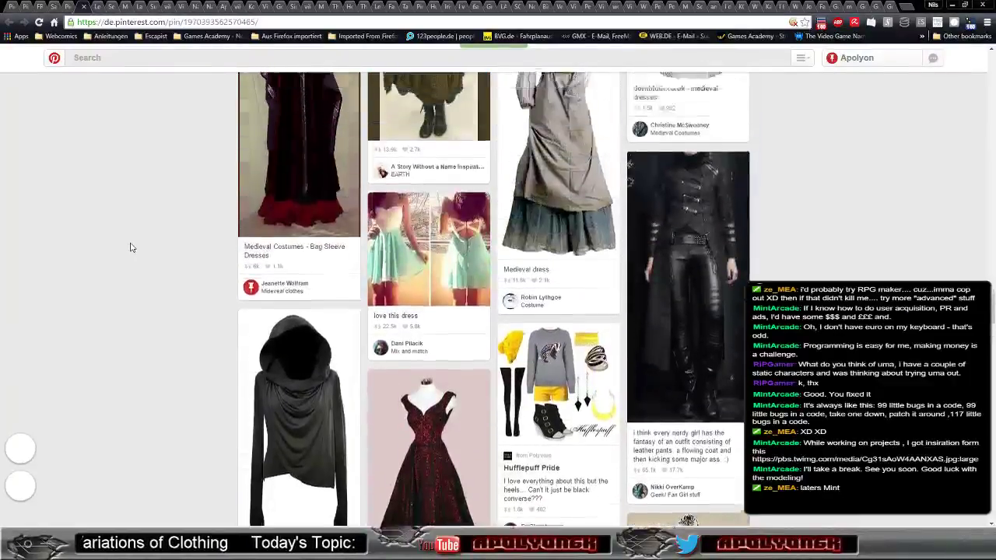
pyautogui.scroll(3, 130, 246)
pyautogui.scroll(3, 131, 246)
pyautogui.scroll(3, 130, 247)
pyautogui.scroll(3, 131, 247)
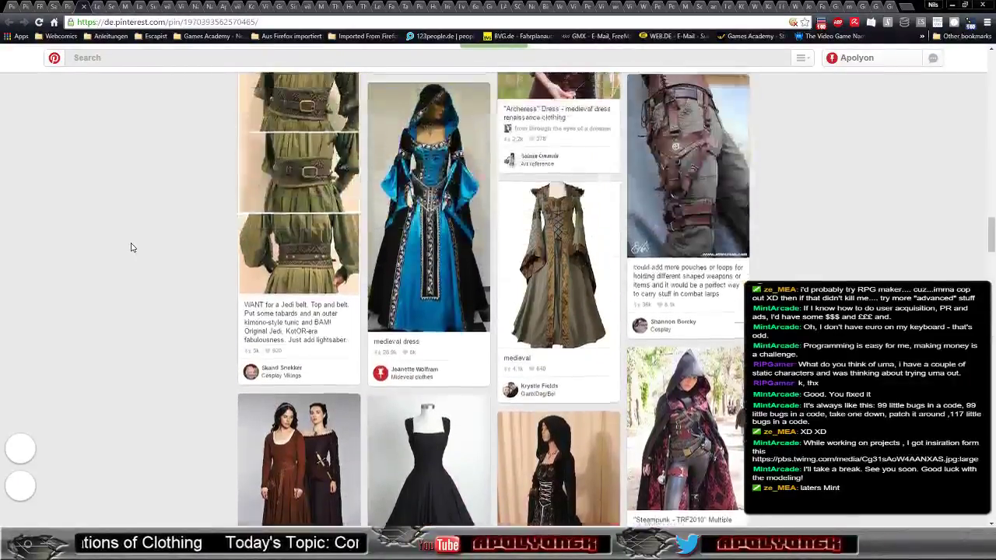
pyautogui.scroll(3, 131, 246)
pyautogui.scroll(3, 131, 246)
pyautogui.scroll(3, 130, 246)
pyautogui.scroll(3, 131, 247)
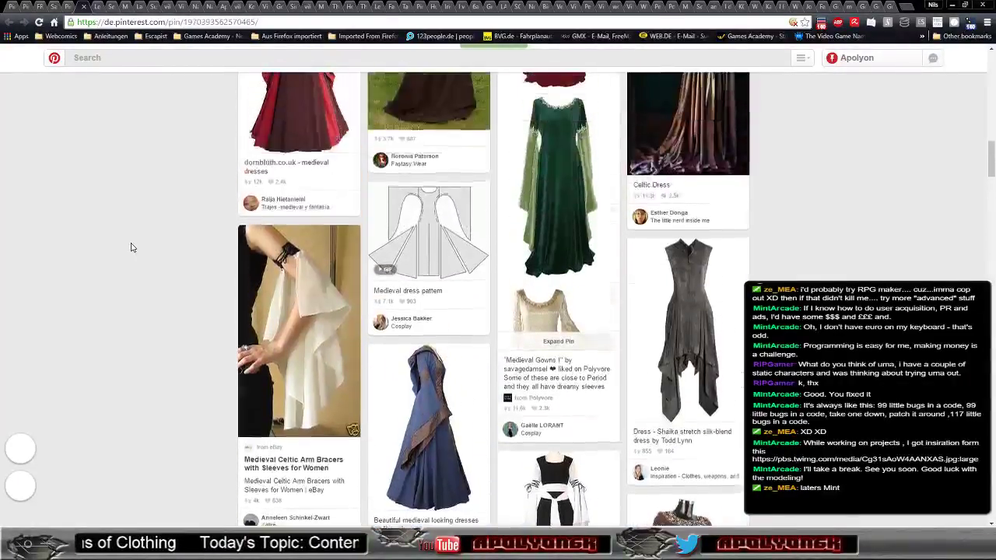
pyautogui.scroll(3, 131, 246)
pyautogui.scroll(3, 131, 246)
pyautogui.scroll(3, 131, 247)
pyautogui.scroll(3, 131, 247)
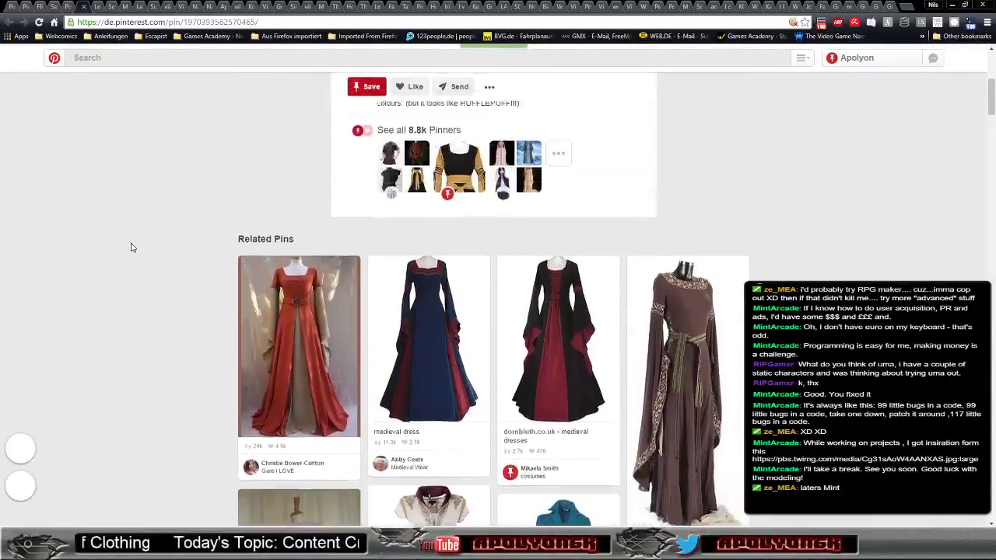
pyautogui.scroll(3, 130, 246)
pyautogui.scroll(2, 131, 247)
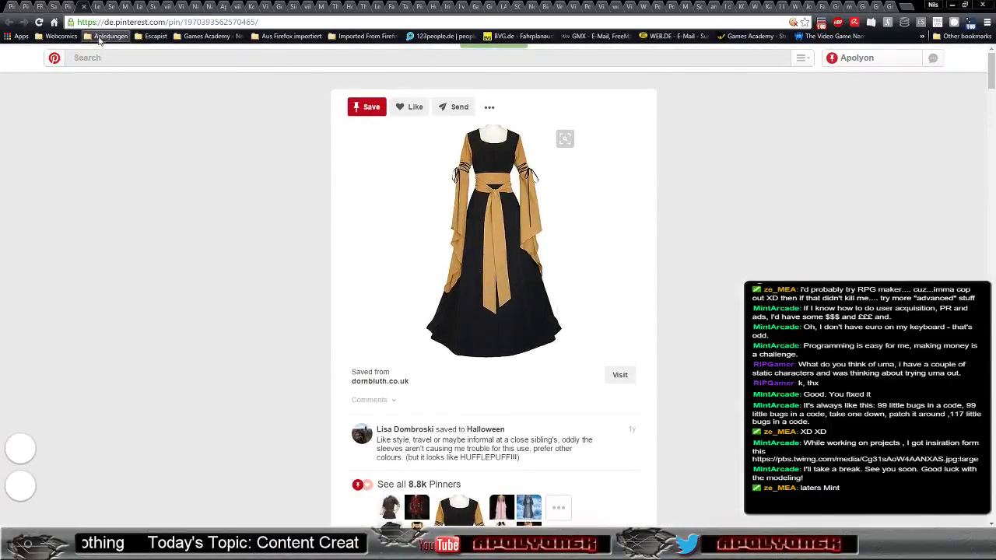
# Cycle through the sash, pirate, black-and-red and Viking pin tabs, ending on the green dress's DeviantArt source.
pyautogui.click(97, 6)
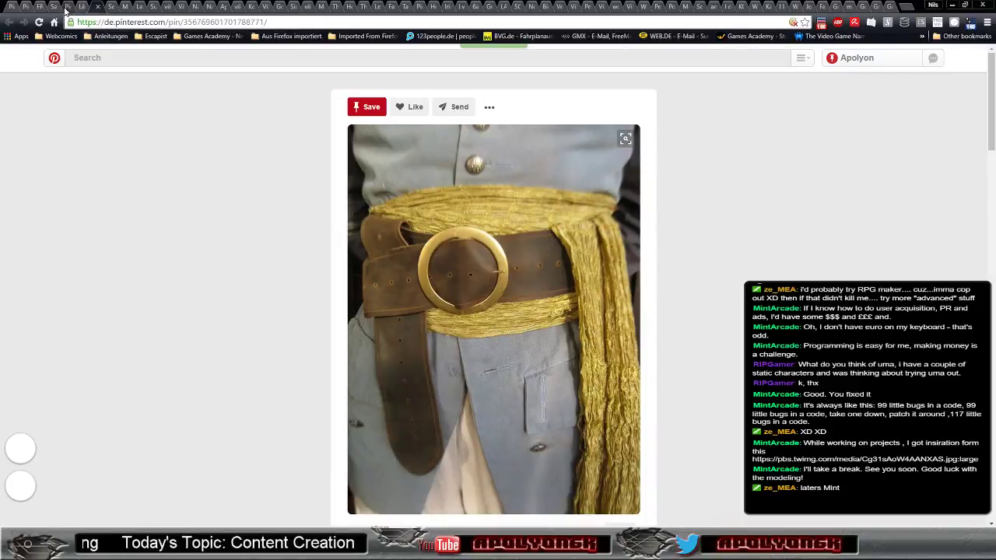
pyautogui.click(71, 6)
pyautogui.click(58, 8)
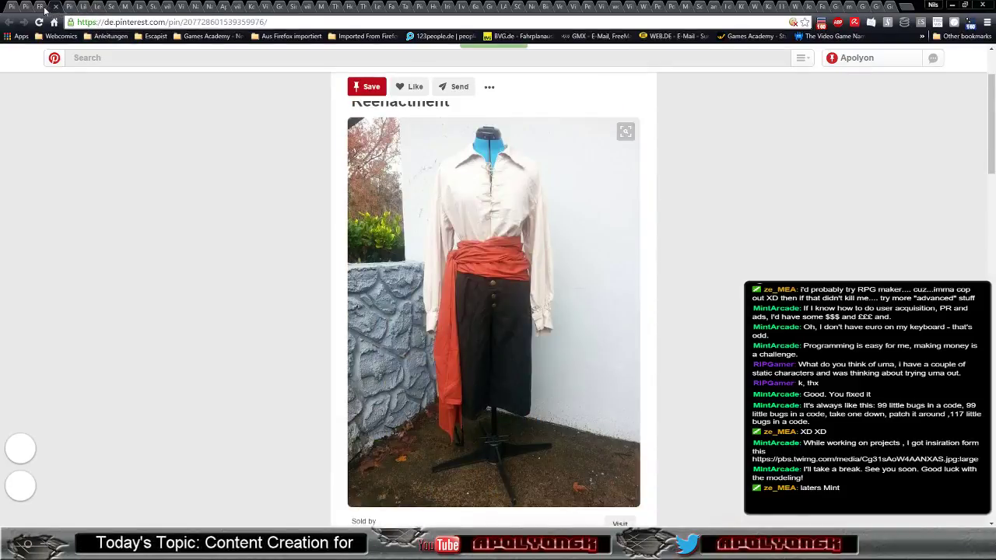
pyautogui.click(35, 8)
pyautogui.click(22, 7)
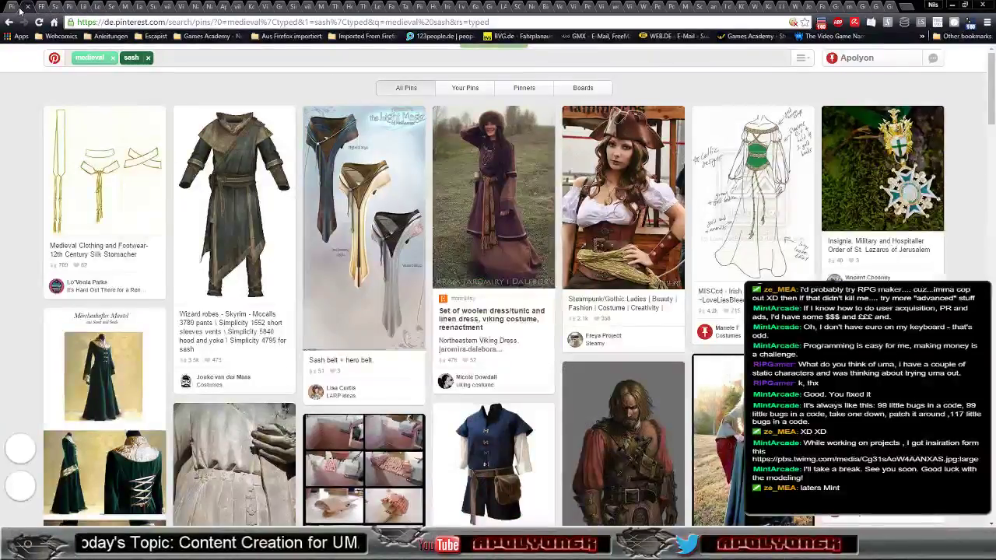
pyautogui.click(12, 7)
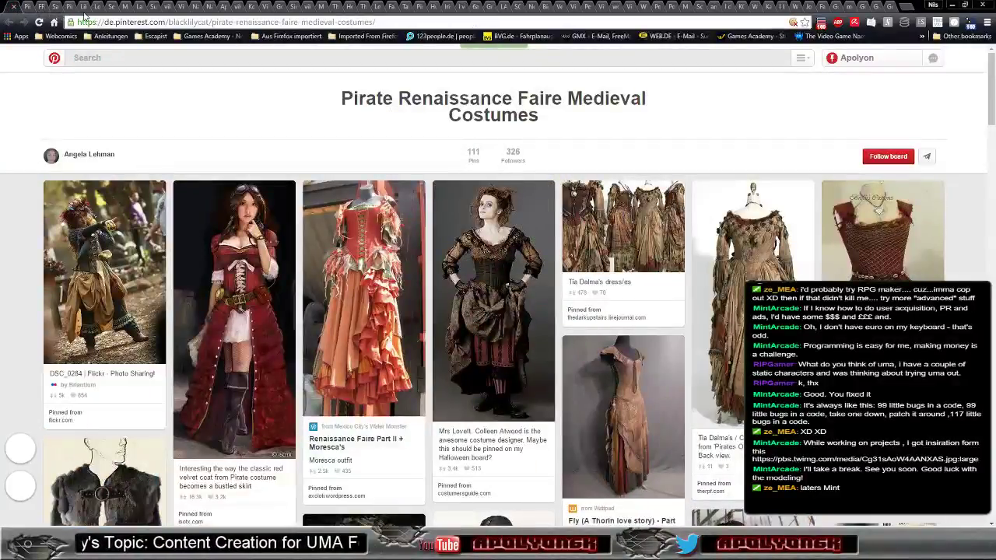
pyautogui.click(126, 9)
pyautogui.click(141, 8)
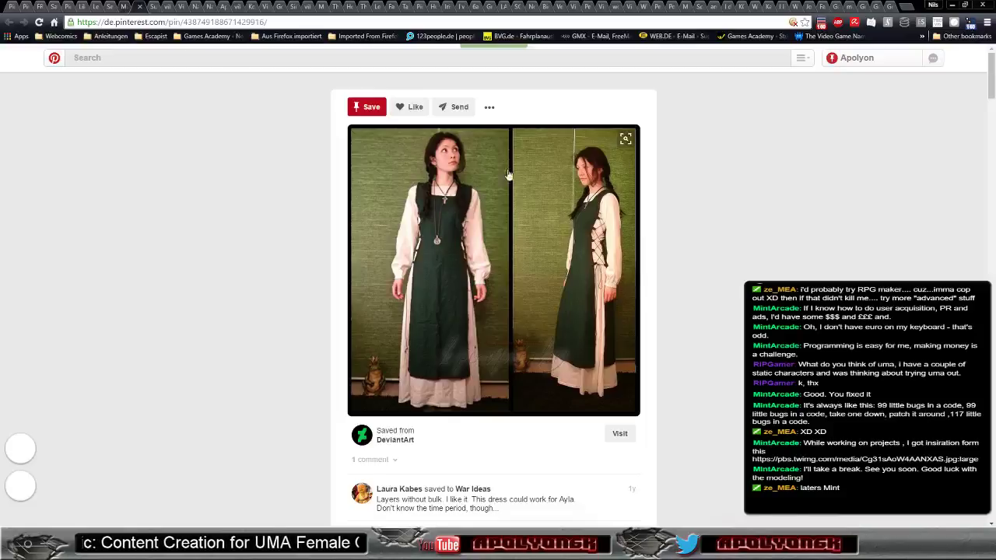
pyautogui.click(154, 9)
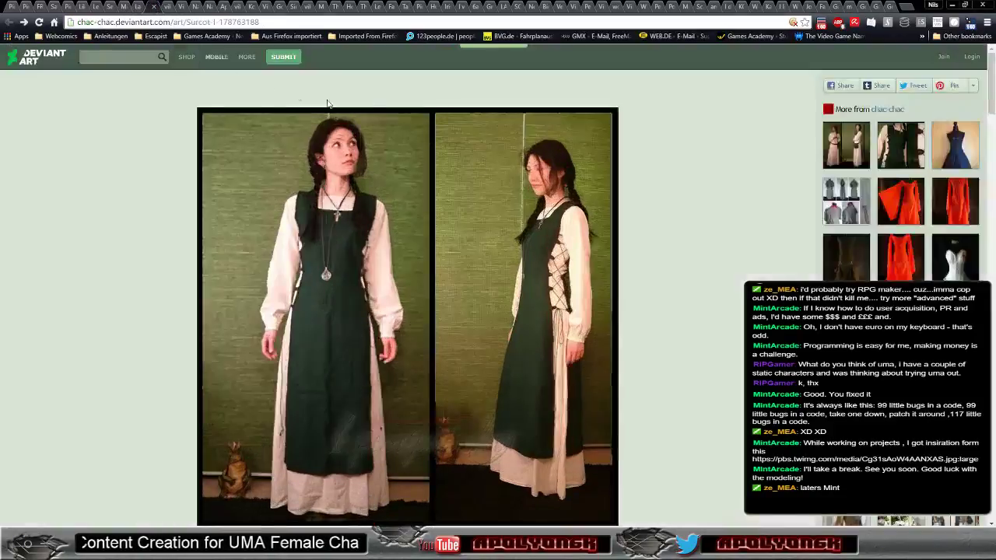
# View the Buessergewand I. shift dress photos, then return to the Pirate Renaissance Faire Medieval Costumes board.
pyautogui.click(855, 146)
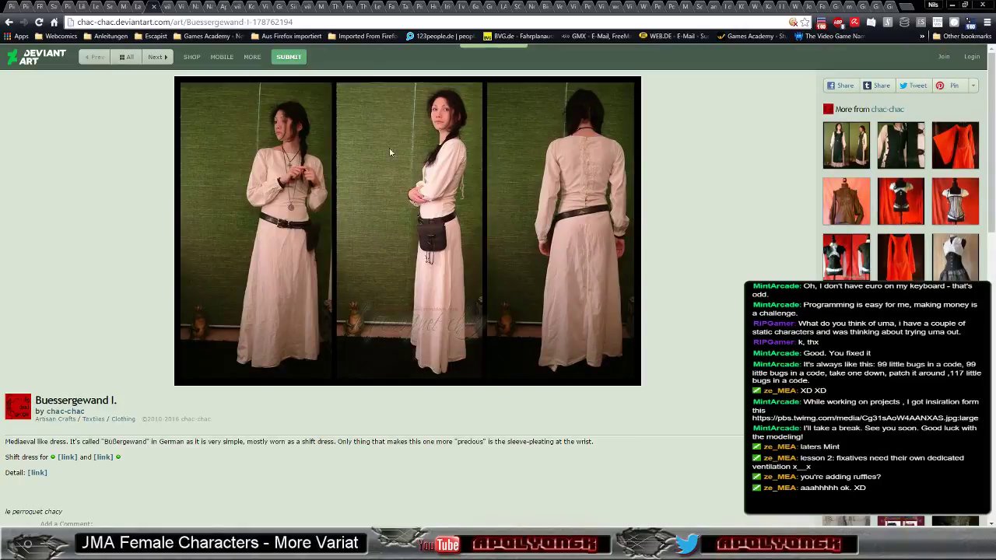
pyautogui.click(9, 21)
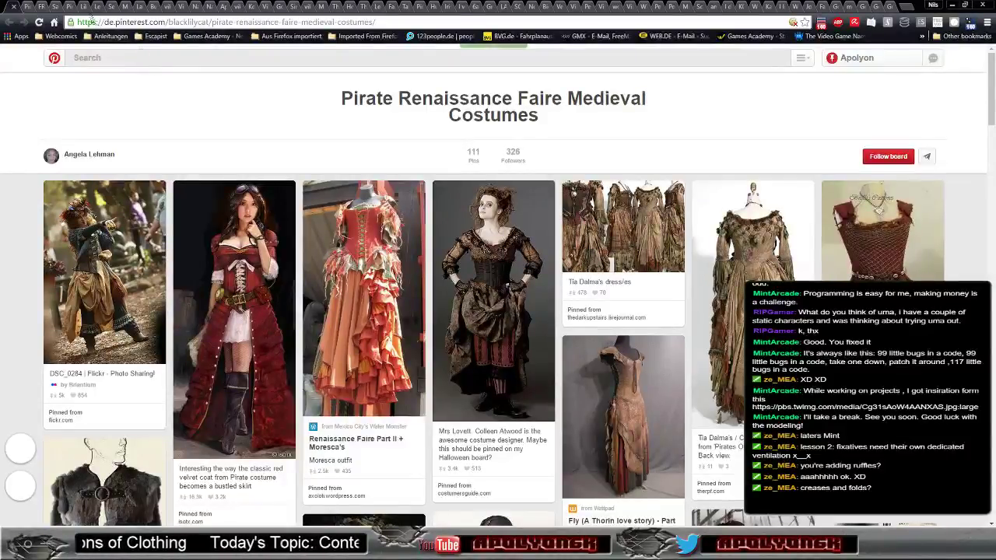
# Flip through the sash, Viking, pirate, blue apron and surcoat pin tabs, ending on Buessergewand I.
pyautogui.click(34, 8)
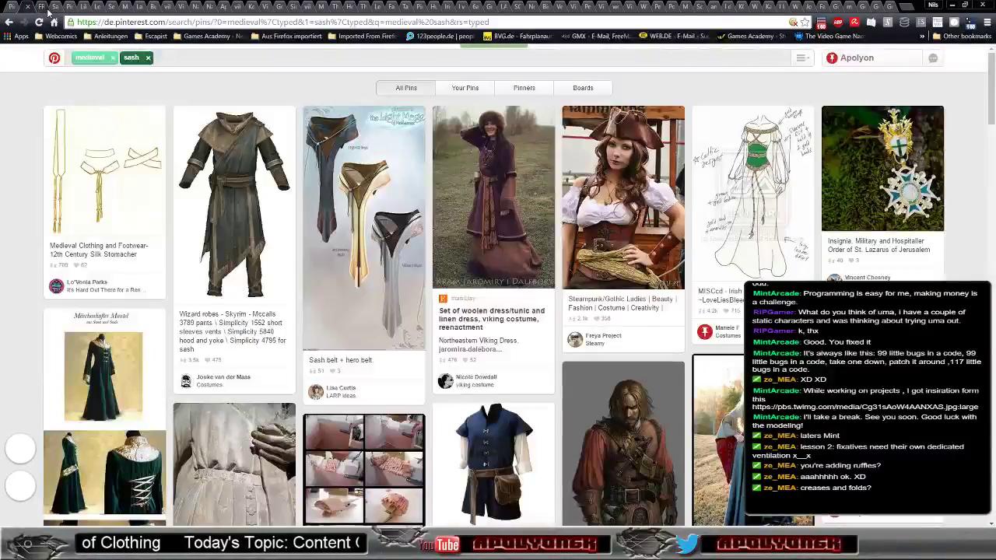
pyautogui.click(48, 11)
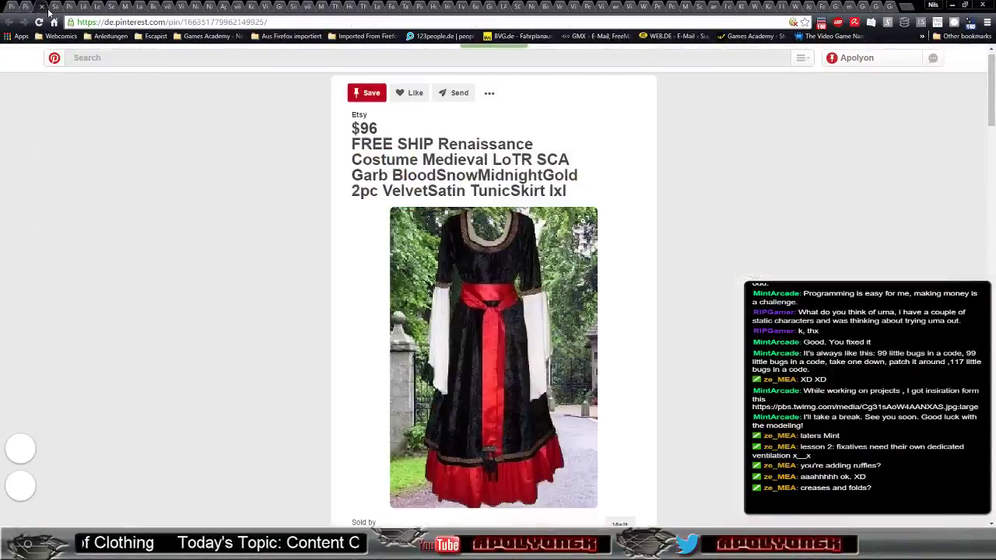
pyautogui.click(102, 10)
pyautogui.click(106, 9)
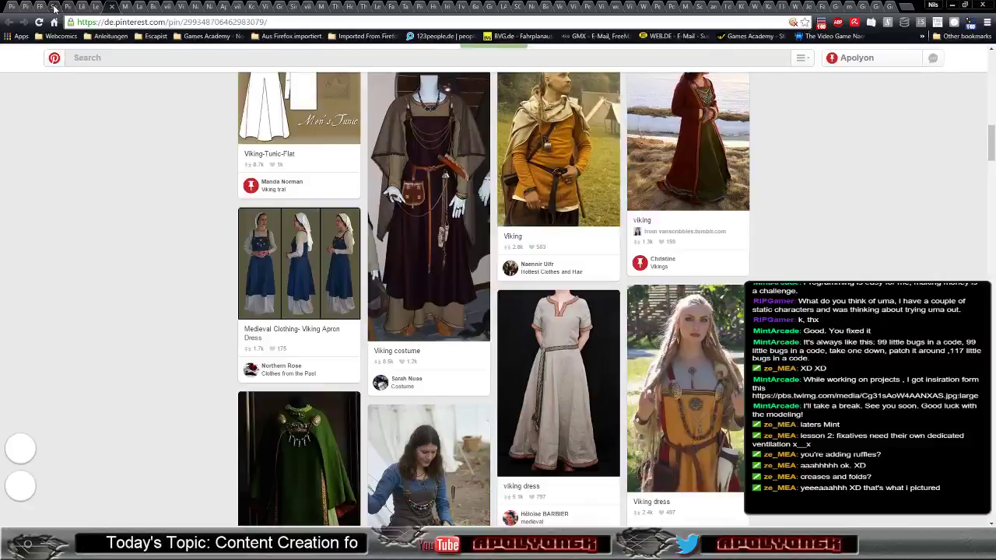
pyautogui.click(53, 9)
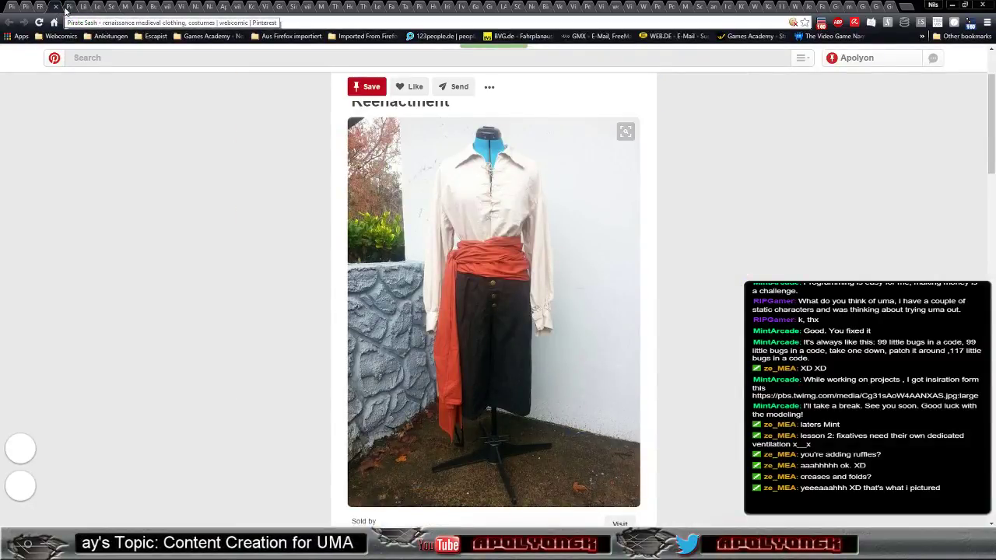
pyautogui.click(224, 9)
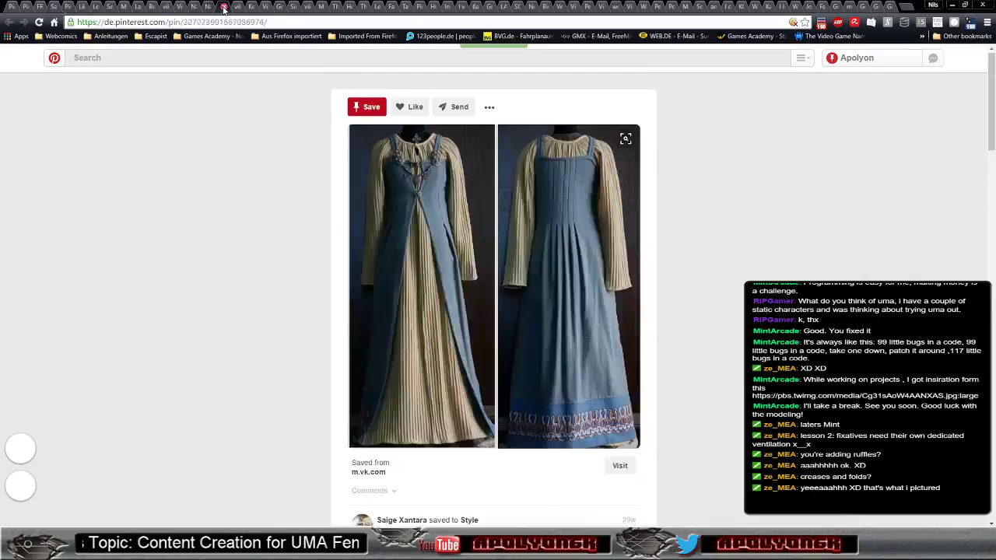
pyautogui.click(209, 7)
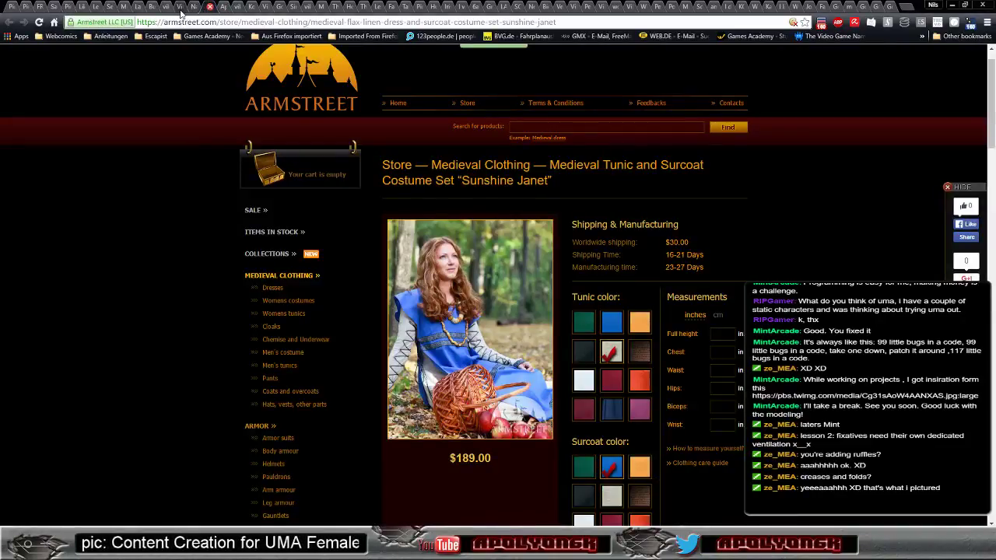
pyautogui.click(181, 9)
pyautogui.click(167, 9)
pyautogui.click(153, 9)
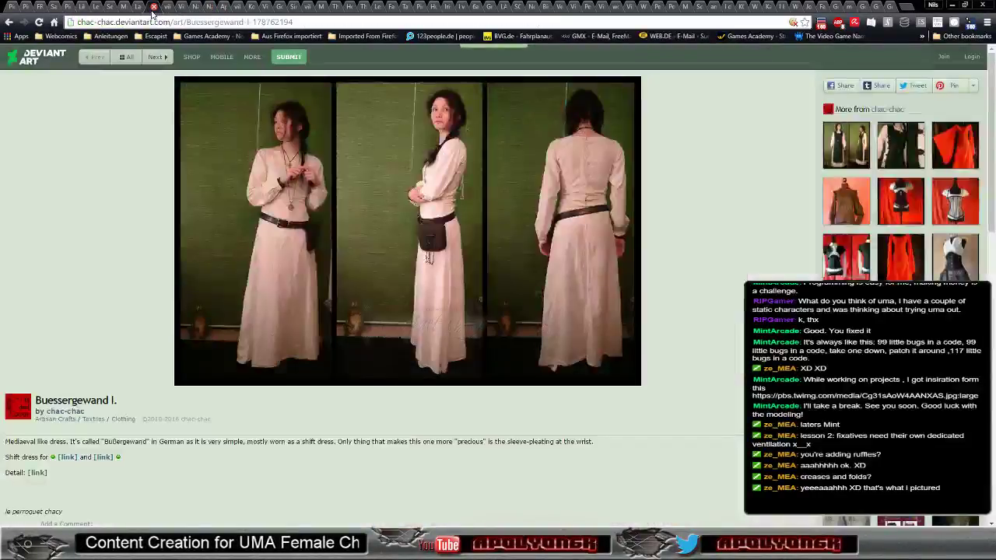